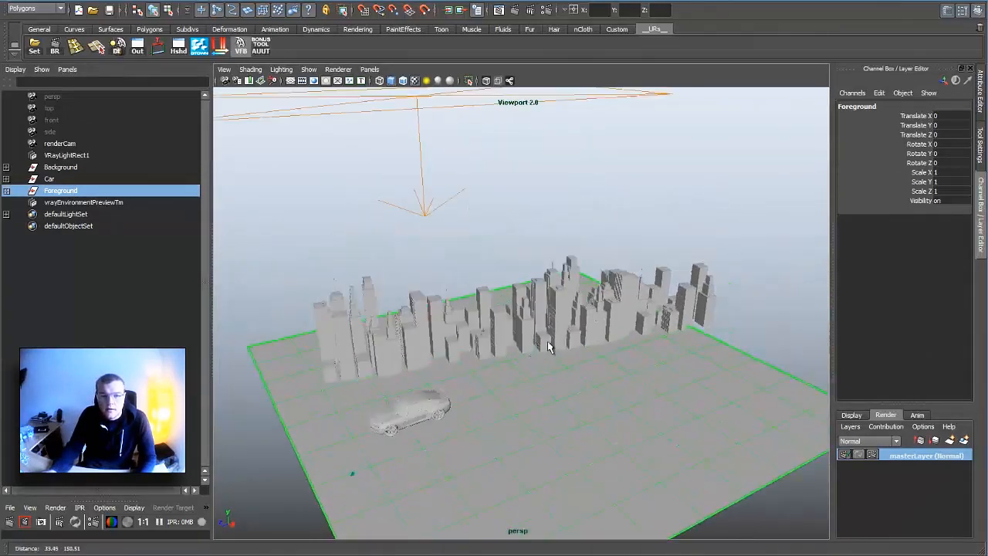
- Select the V-Ray rectangle light, then the ground plane, and examine the plane's vr_road1 material through to its bump mapping settings
click(480, 214)
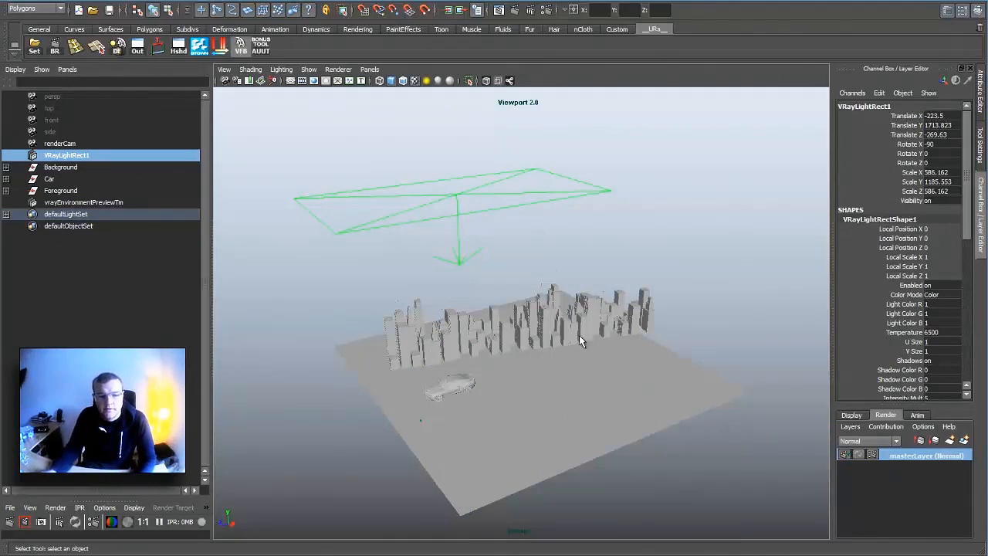
alt+middle_drag(491, 388, 526, 297)
alt+right_drag(526, 296, 660, 327)
click(660, 333)
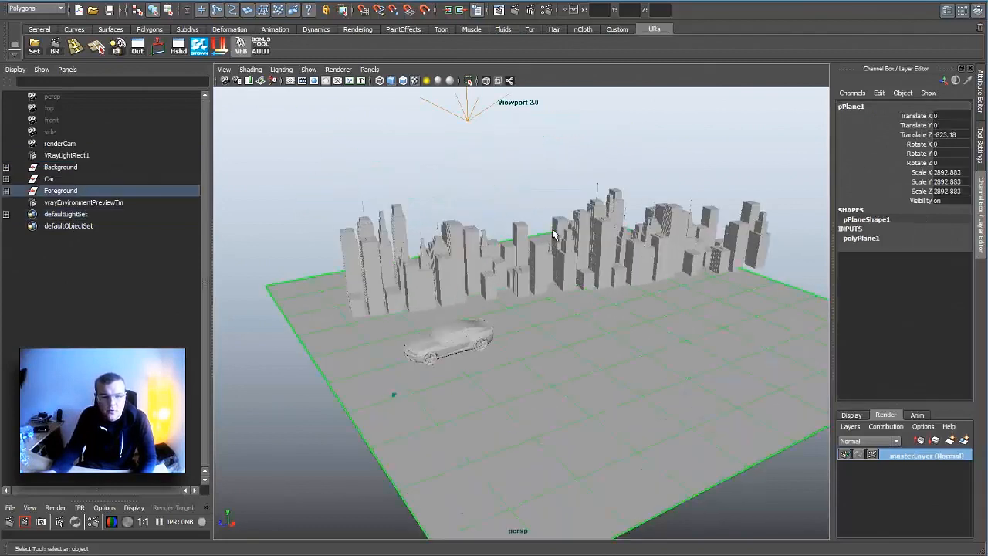
click(979, 106)
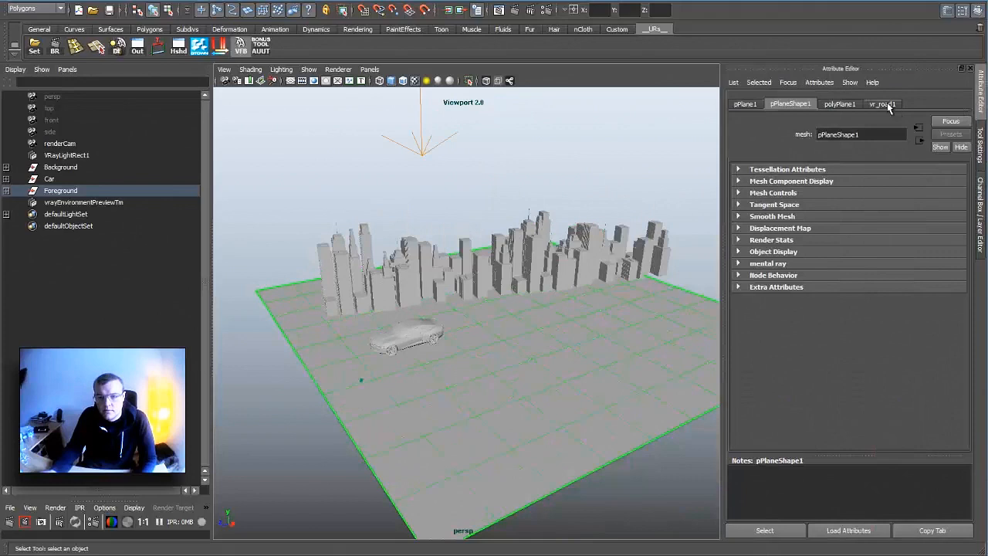
click(882, 104)
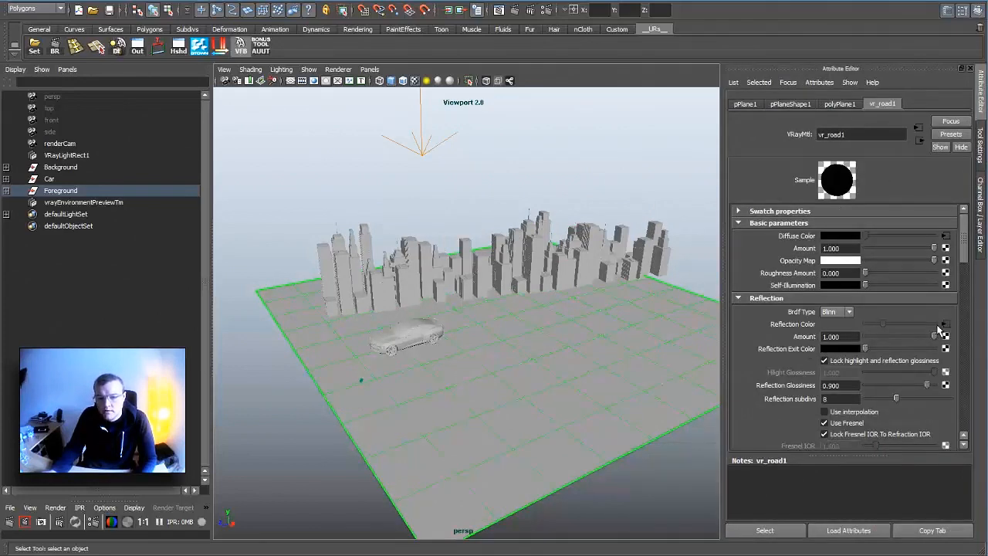
drag(966, 261, 968, 355)
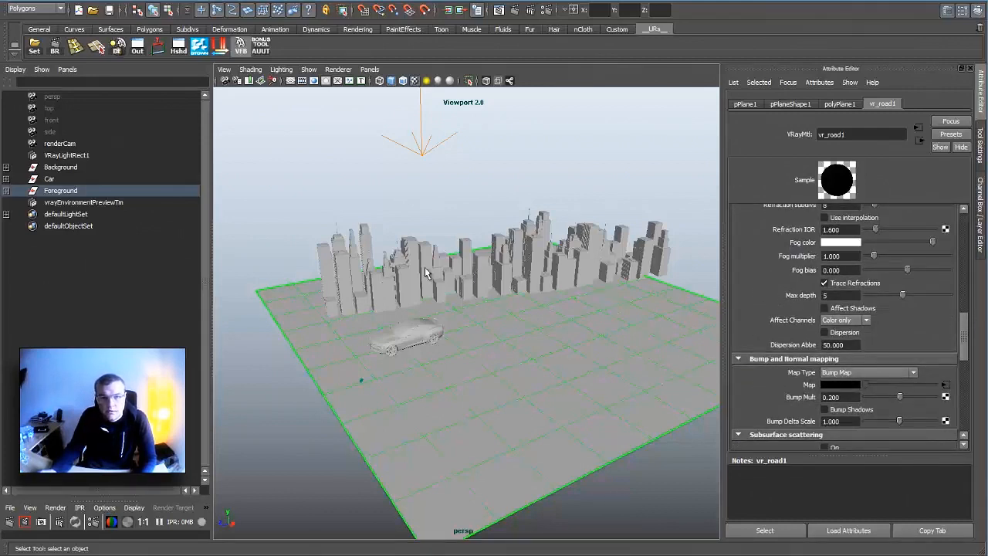
- Examine the car door's blend material and the settings of its base material, car_shader_mat, then clear the selection
alt+middle_drag(407, 315, 466, 312)
alt+right_drag(466, 313, 709, 339)
alt+middle_drag(532, 352, 562, 315)
alt+right_drag(562, 316, 592, 324)
click(592, 324)
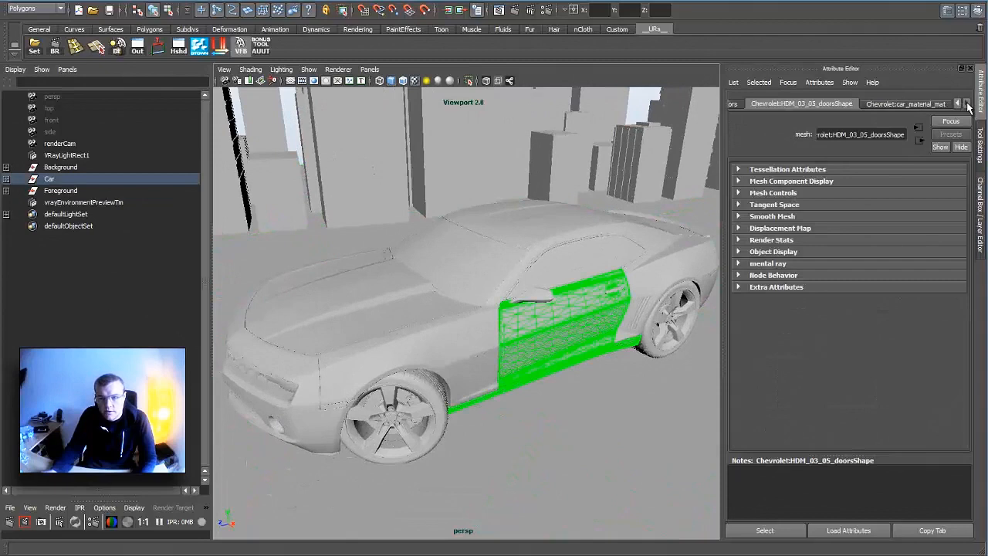
click(905, 103)
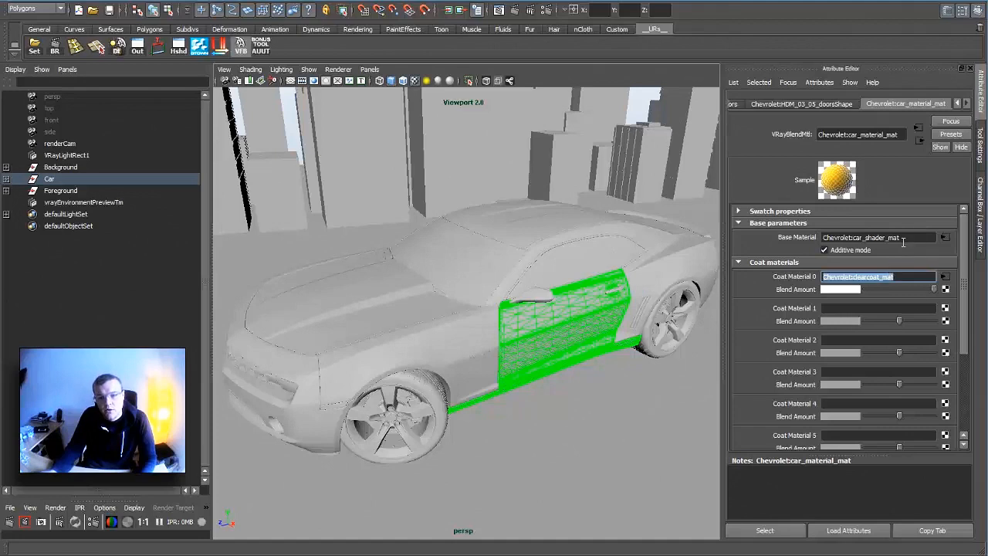
click(945, 238)
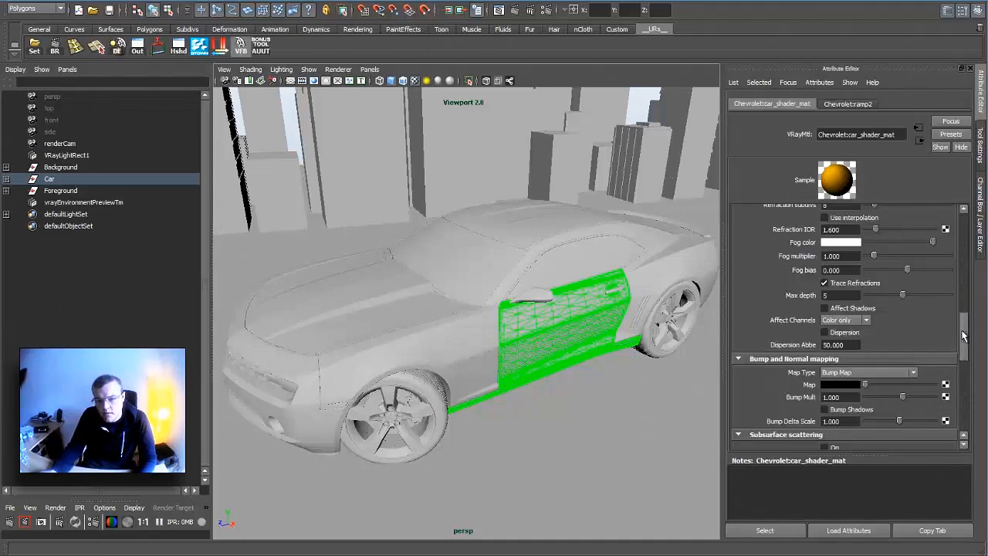
drag(964, 338, 967, 215)
alt+right_drag(677, 207, 603, 120)
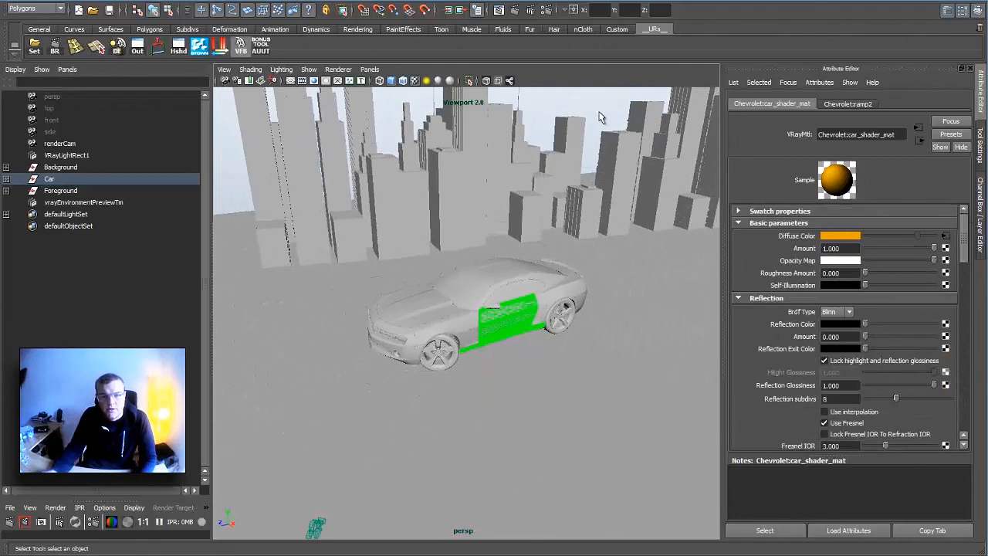
click(602, 120)
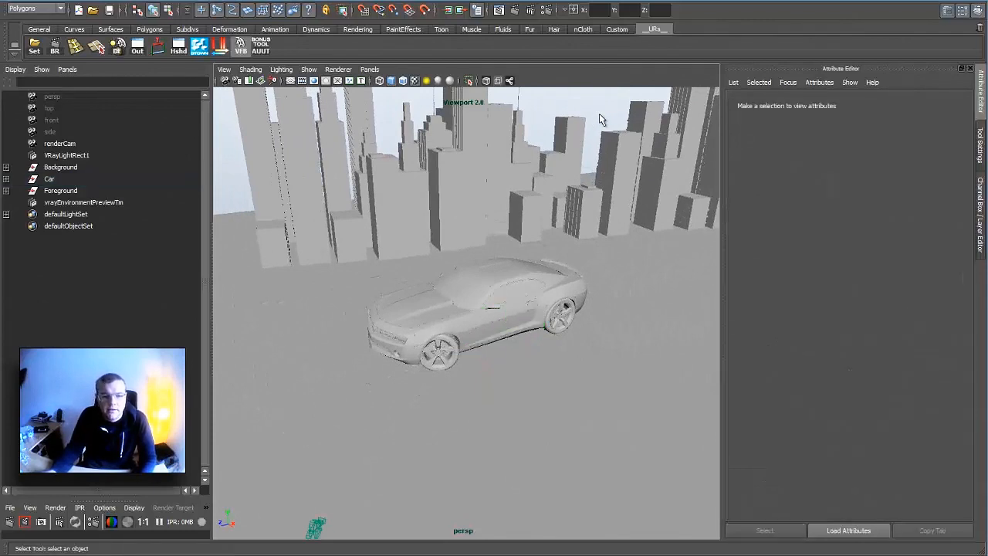
- Look over the car and city layout from several angles and select the ground plane
alt+right_drag(619, 200, 501, 210)
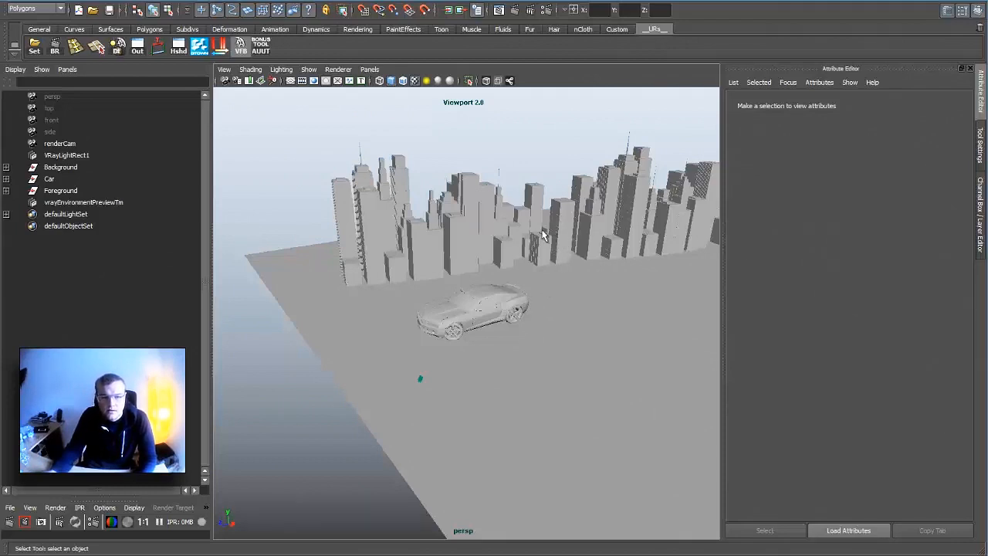
alt+middle_drag(541, 230, 473, 226)
alt+drag(473, 226, 529, 221)
alt+right_drag(528, 221, 597, 222)
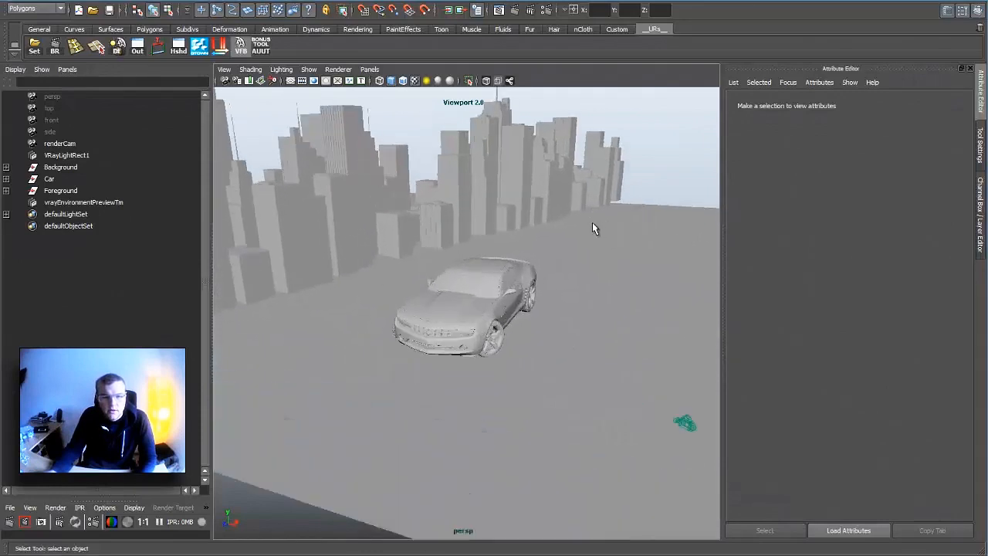
click(633, 225)
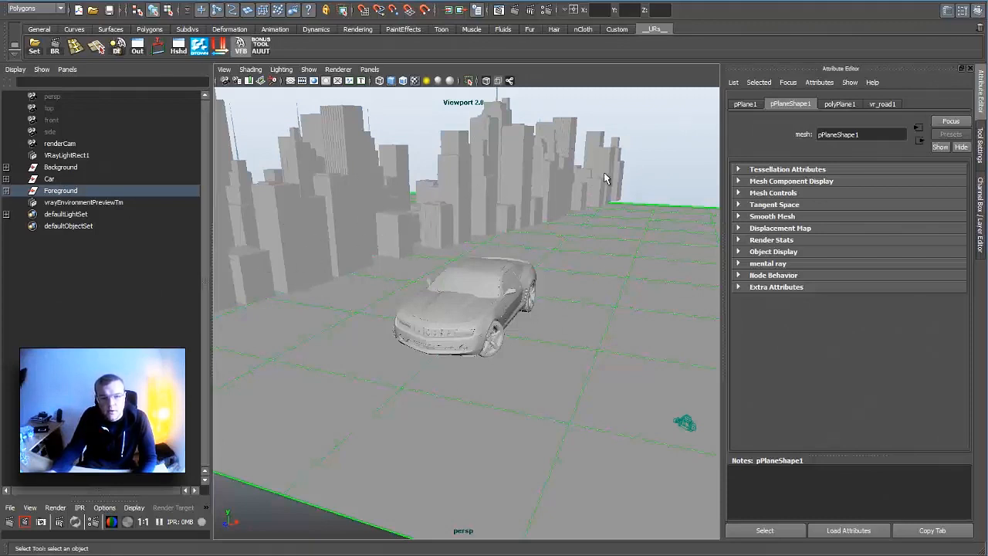
- Select the Car group and examine its placement against the city background from near and far
click(60, 179)
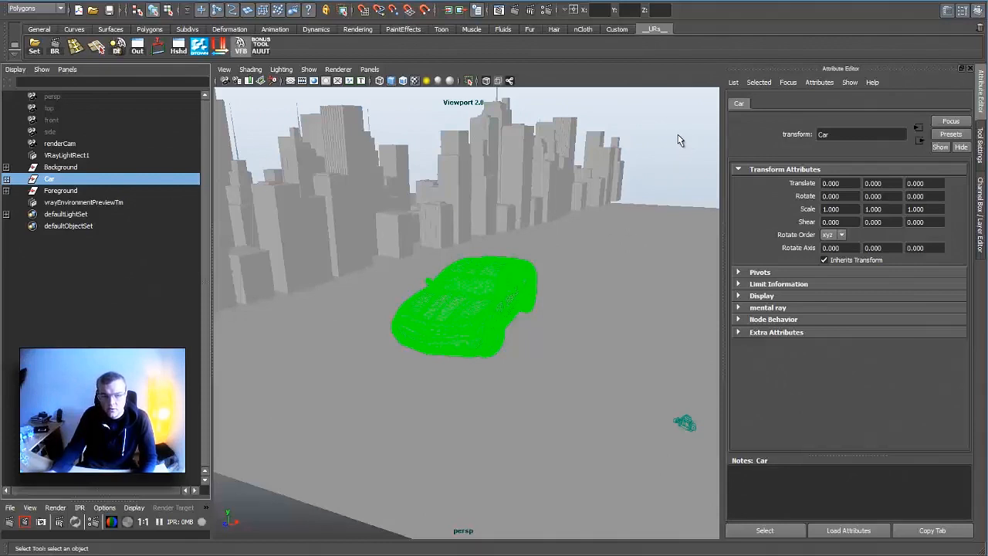
click(981, 210)
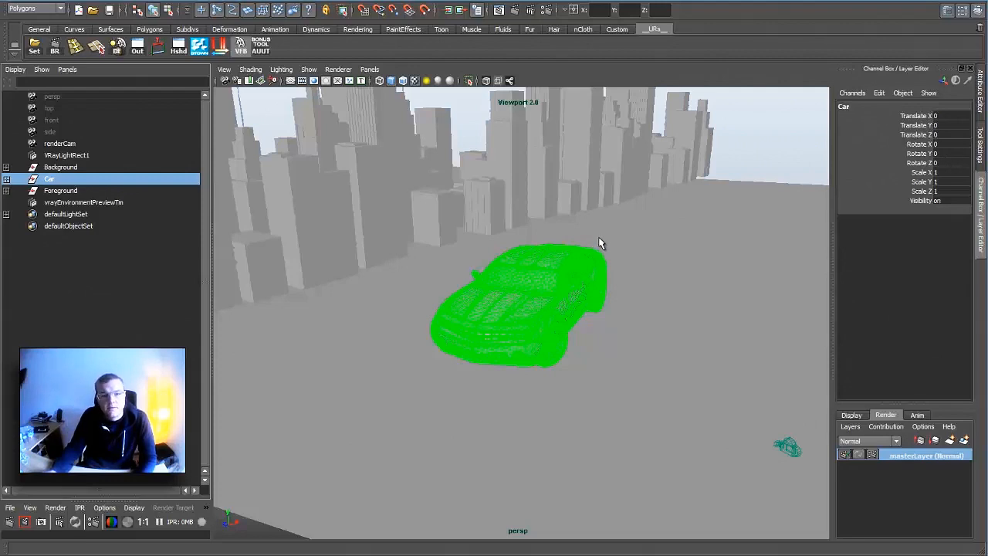
alt+drag(593, 227, 596, 249)
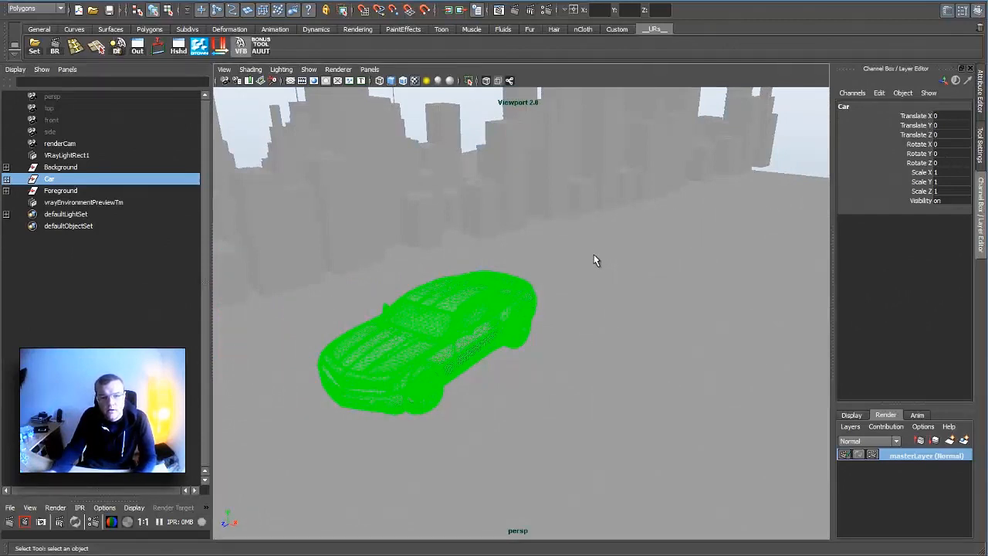
alt+drag(613, 276, 618, 271)
alt+right_drag(618, 272, 551, 275)
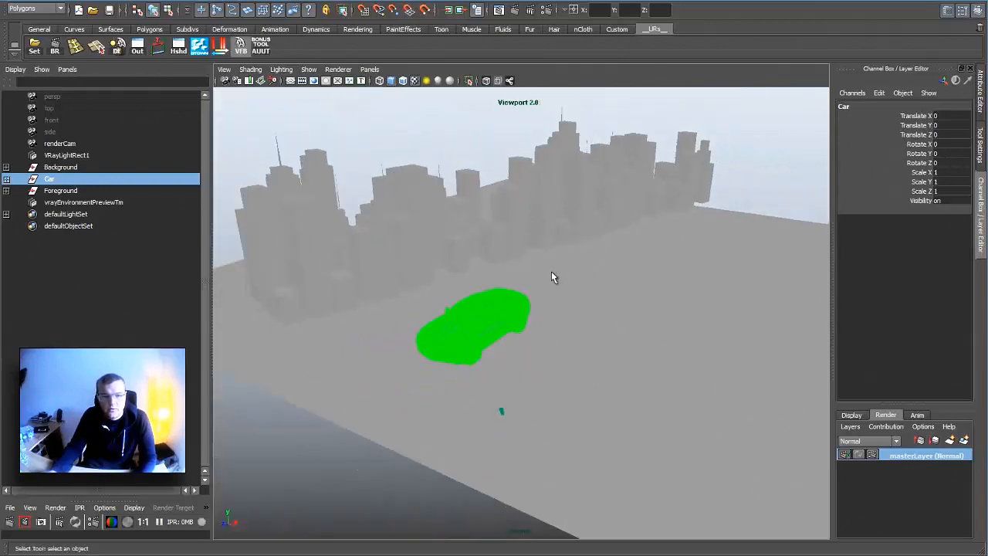
alt+right_drag(452, 260, 609, 283)
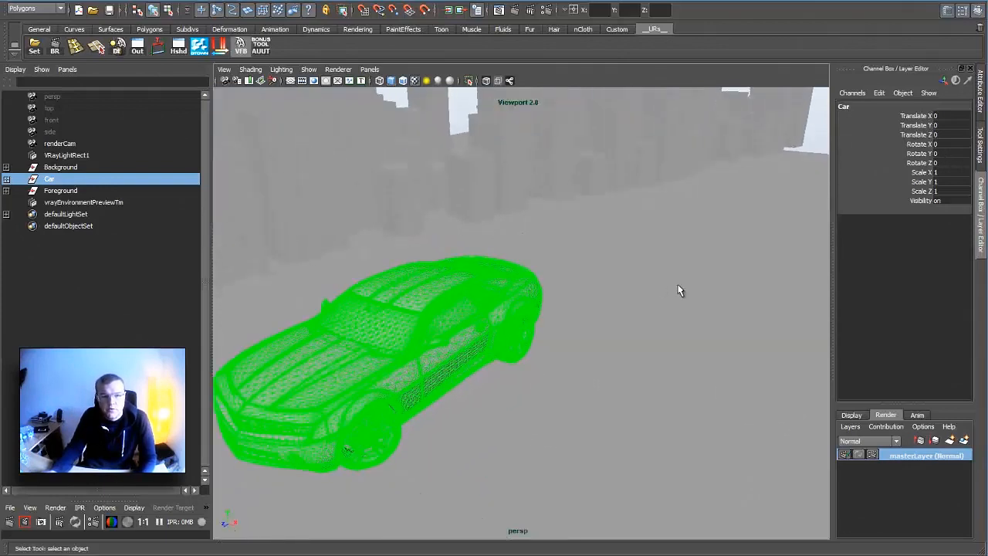
alt+right_drag(677, 286, 518, 275)
alt+drag(518, 276, 159, 265)
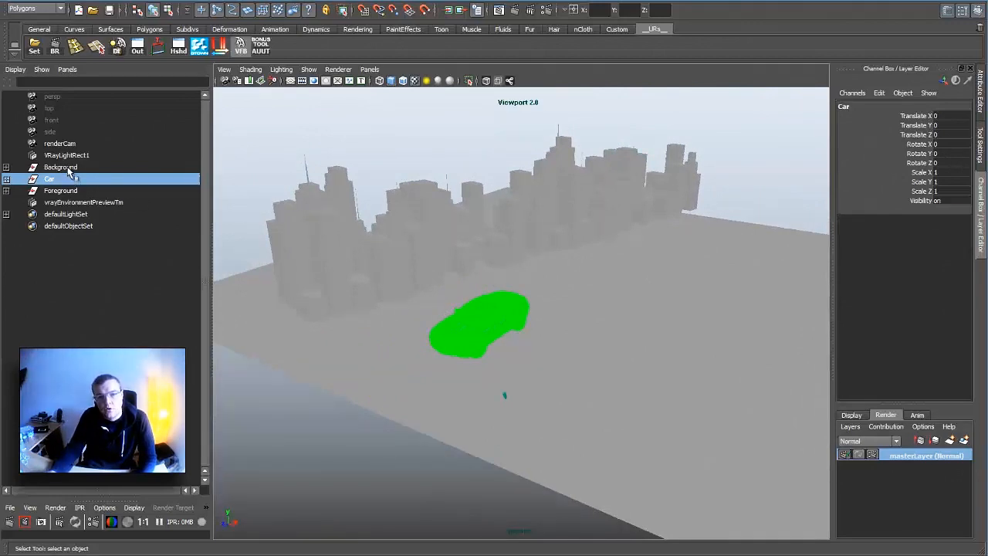
key(f)
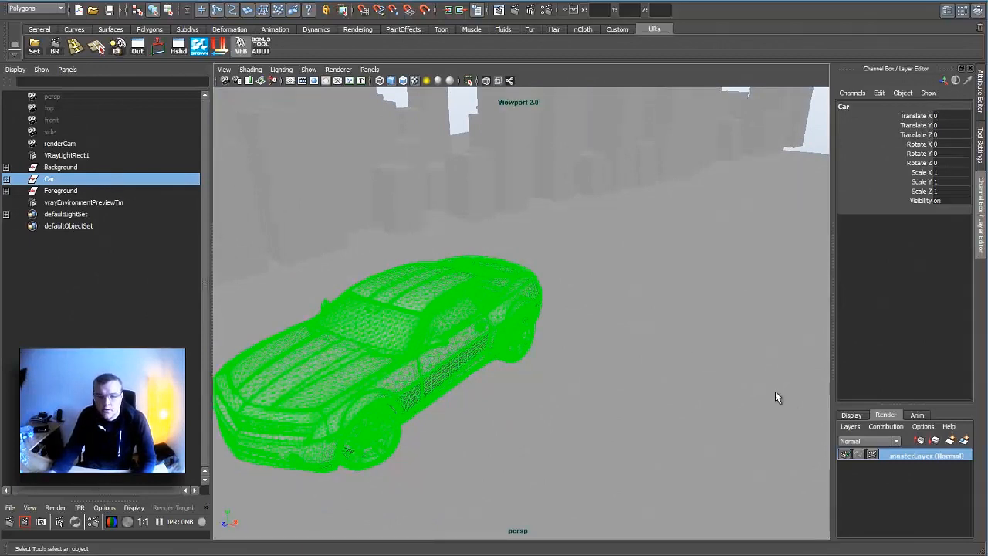
scroll(710, 286, down, 3)
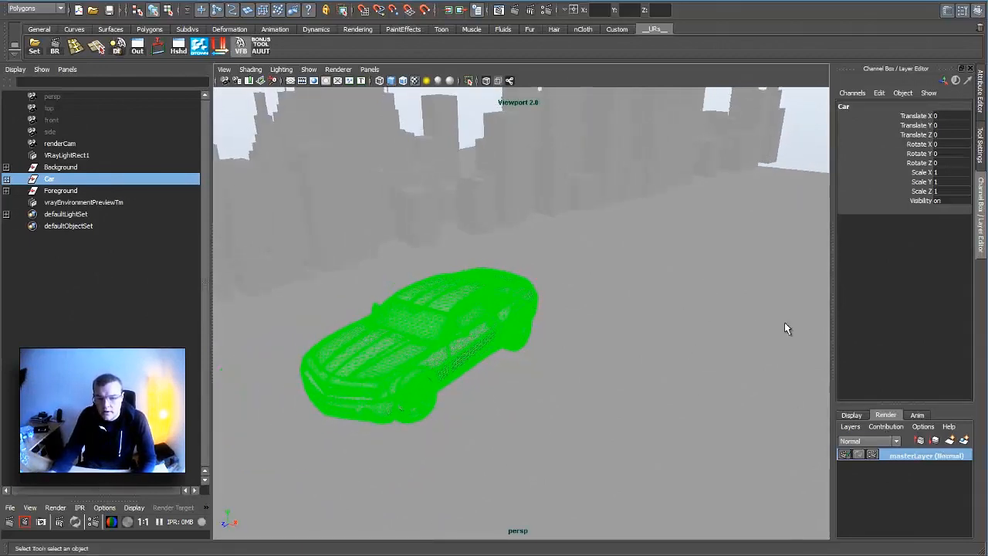
- Create an empty render layer and name it Foreground_lay
click(950, 440)
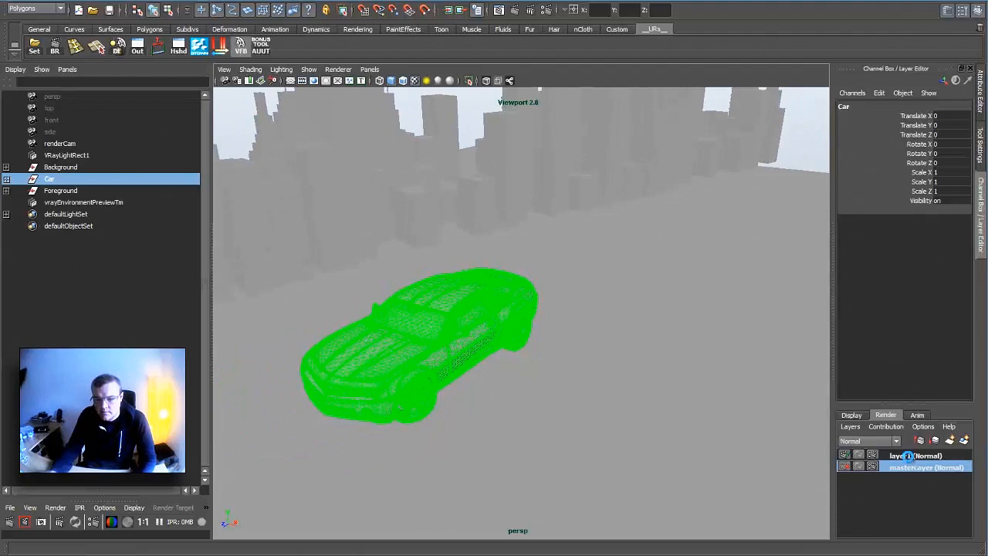
click(909, 457)
double_click(909, 456)
text(Foreground)
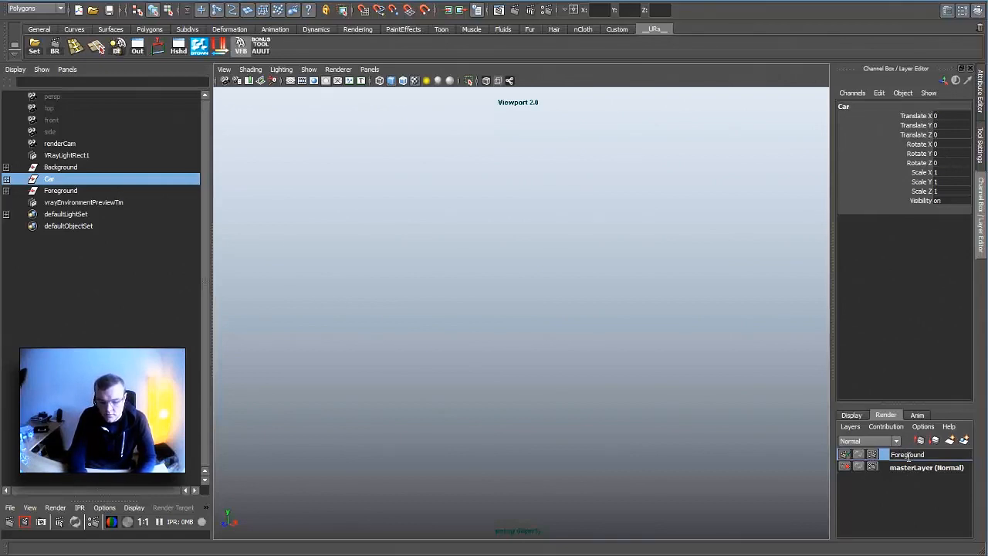
text(_lay)
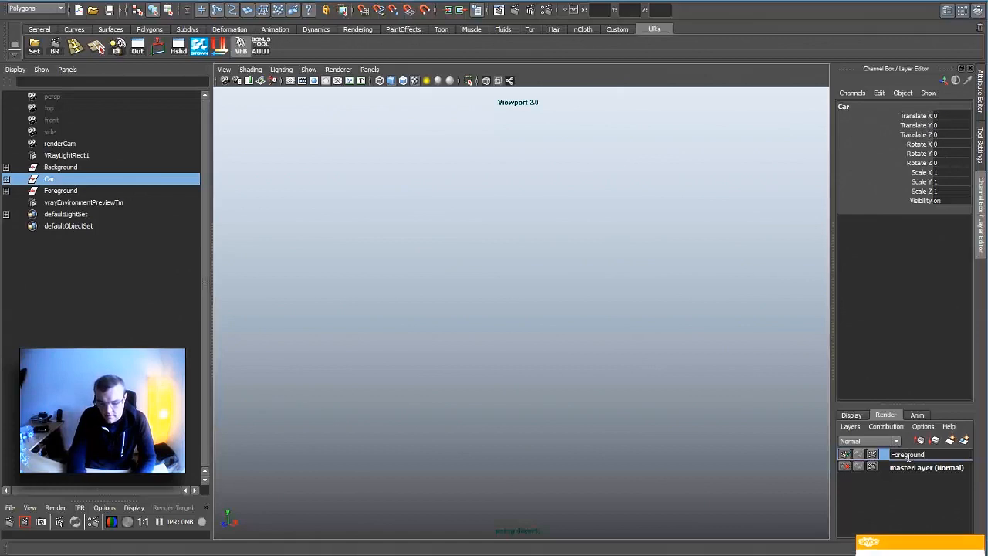
key(Return)
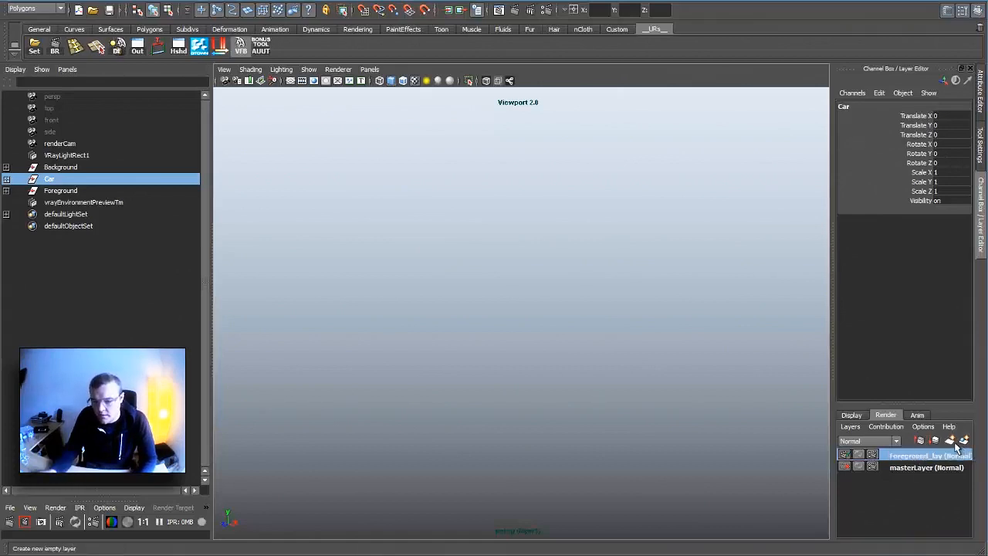
- Add a second empty render layer named Middleground_lay
click(935, 442)
double_click(920, 454)
text(Middleground_)
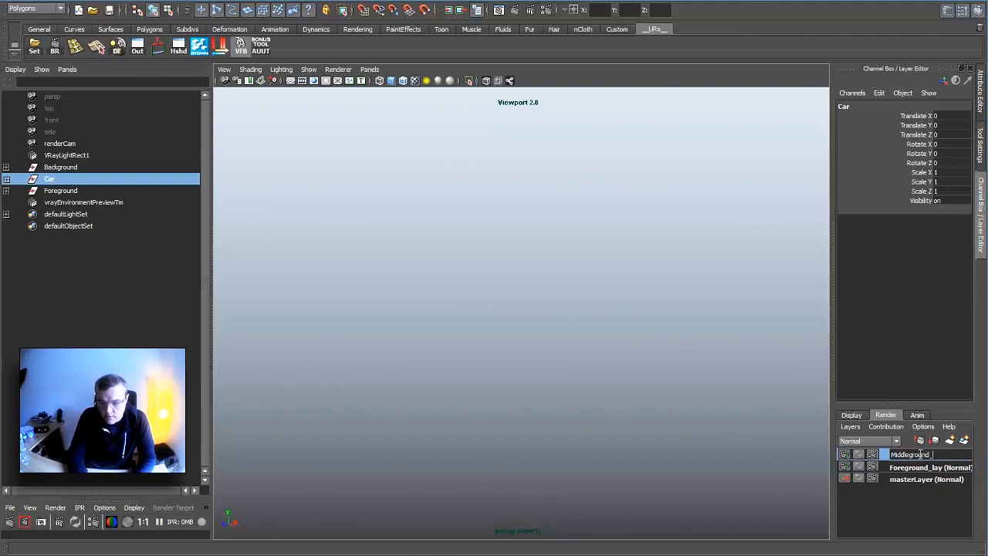
text(lay)
key(Return)
- Add a third empty render layer named Background_lay
click(949, 440)
double_click(920, 455)
text(Back)
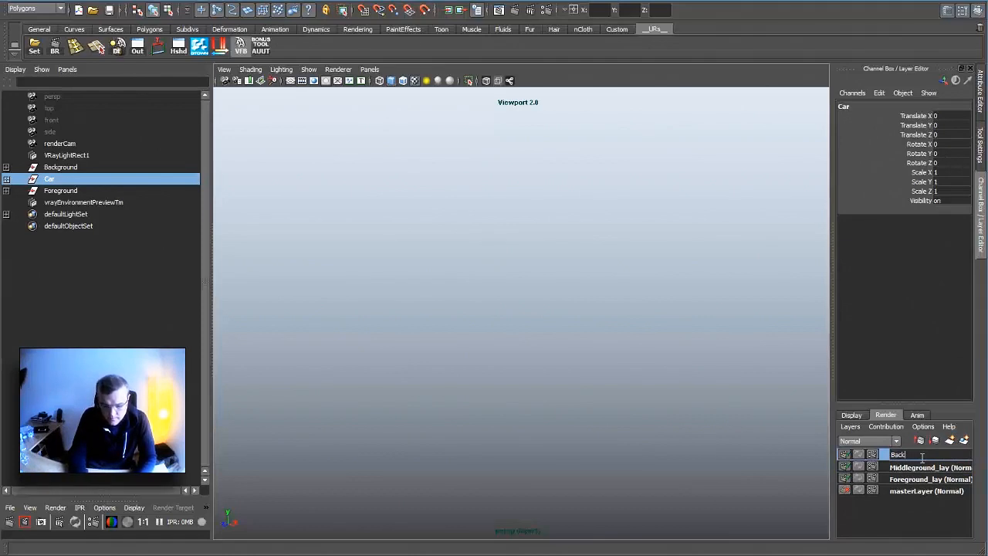
text(ground)
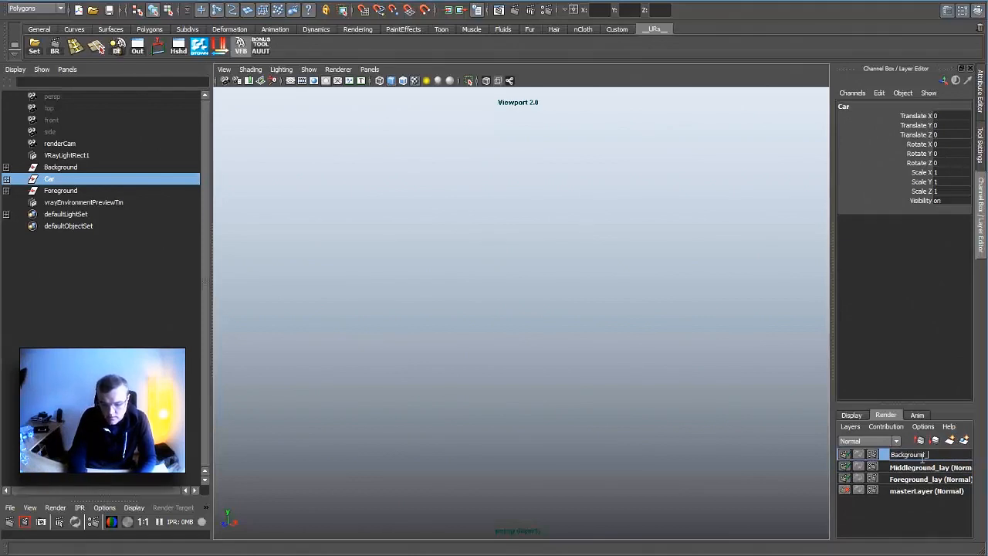
text(_lay)
key(Return)
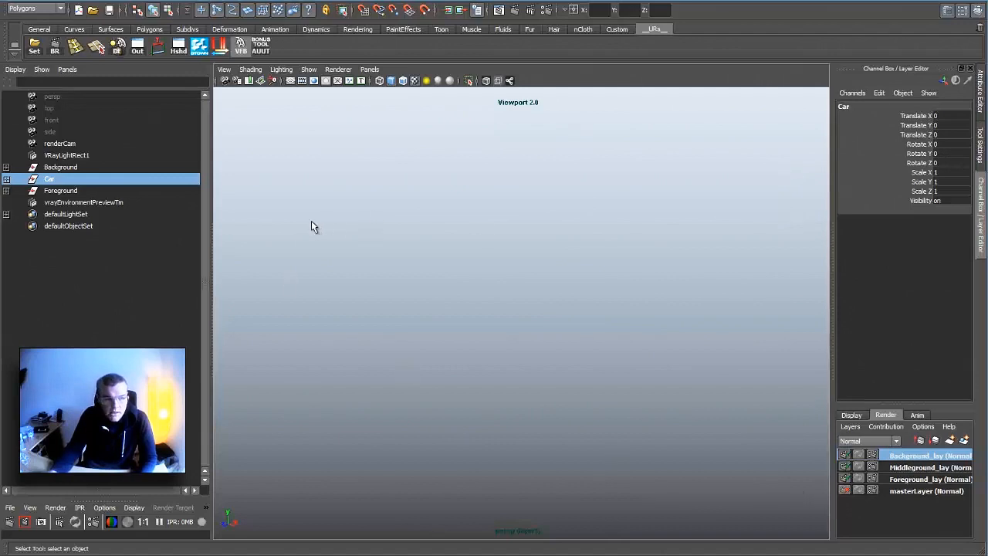
- Select the Background group, open the attributes of the Foreground_lay render layer and turn on its Global option
click(76, 169)
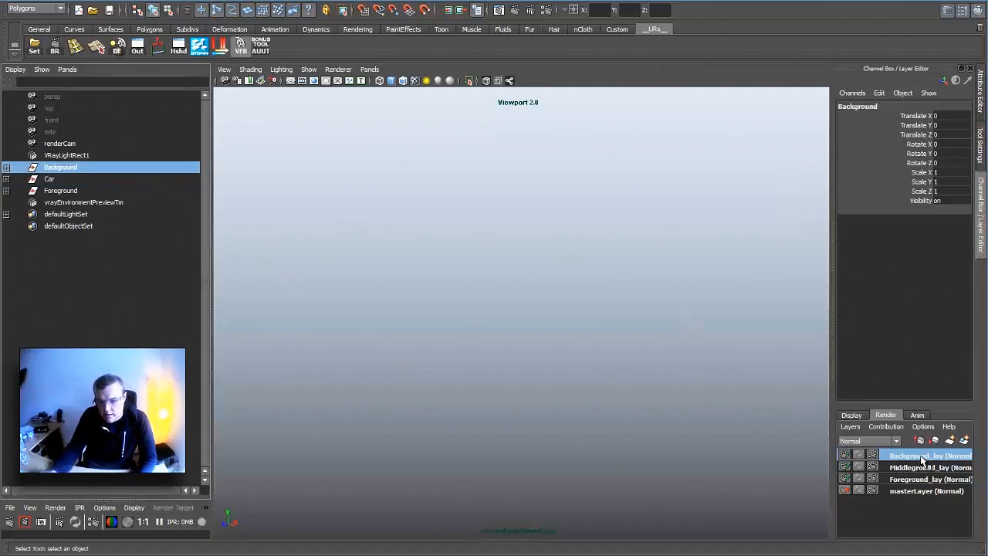
click(908, 479)
right_click(908, 479)
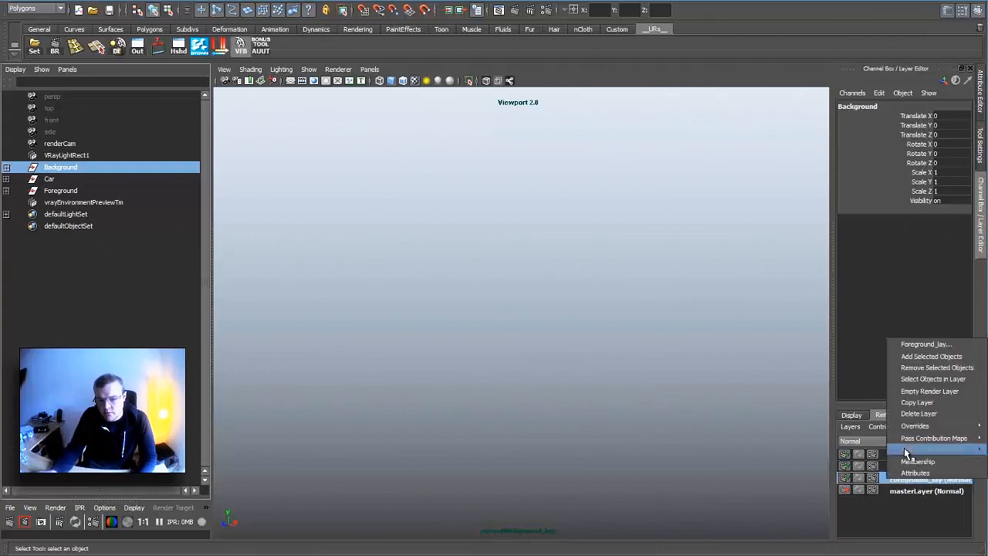
click(923, 473)
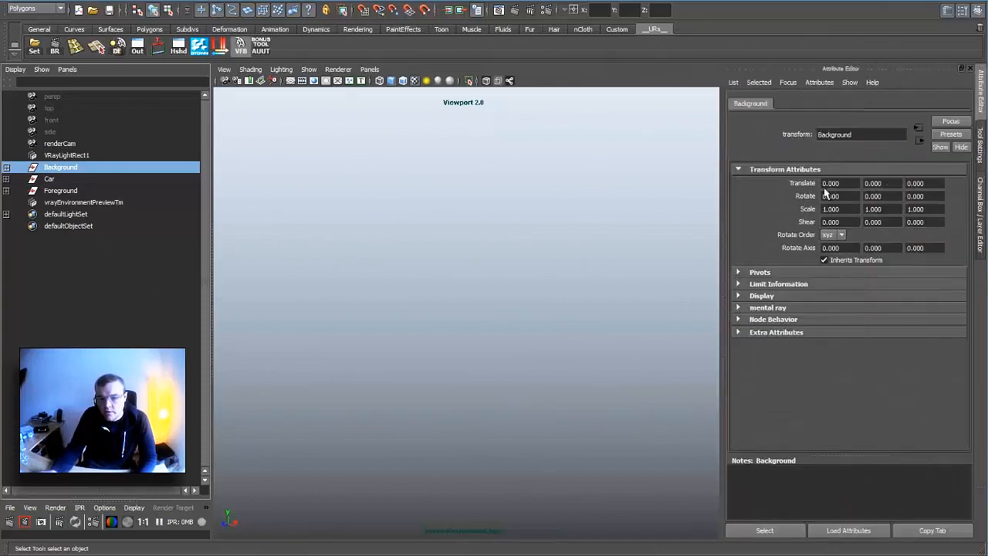
click(981, 216)
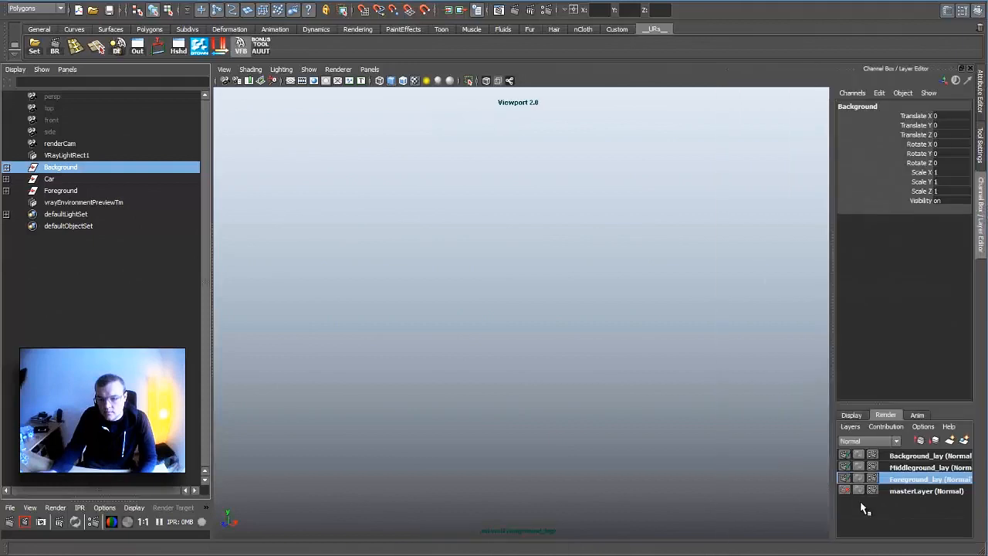
right_click(906, 480)
click(910, 463)
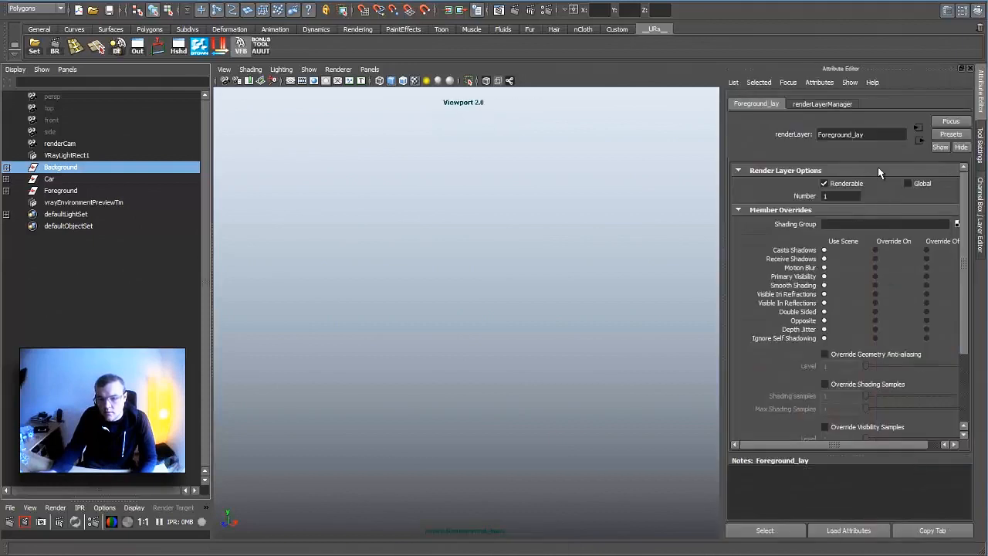
click(923, 183)
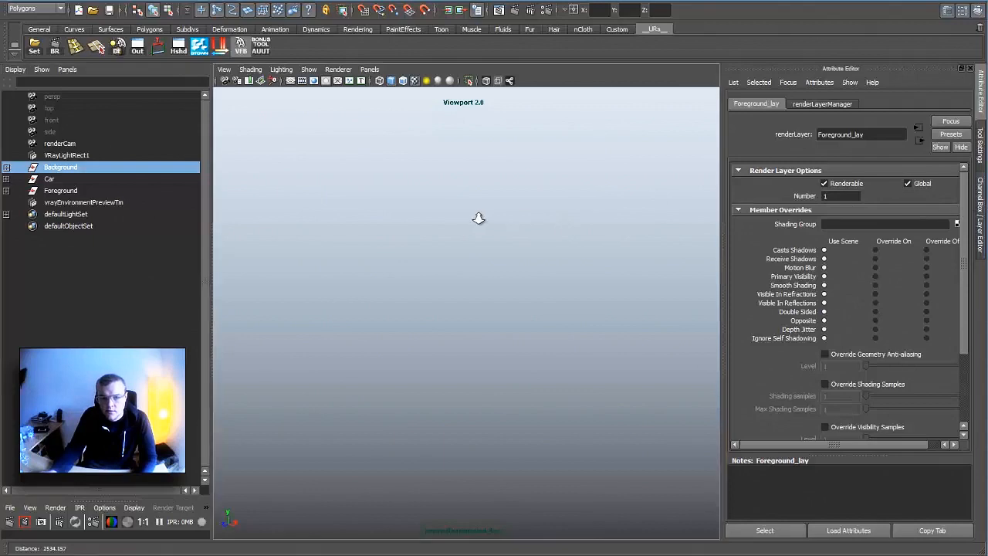
- Switch the perspective viewport's renderer to Default Quality Rendering
click(338, 70)
click(344, 78)
click(346, 82)
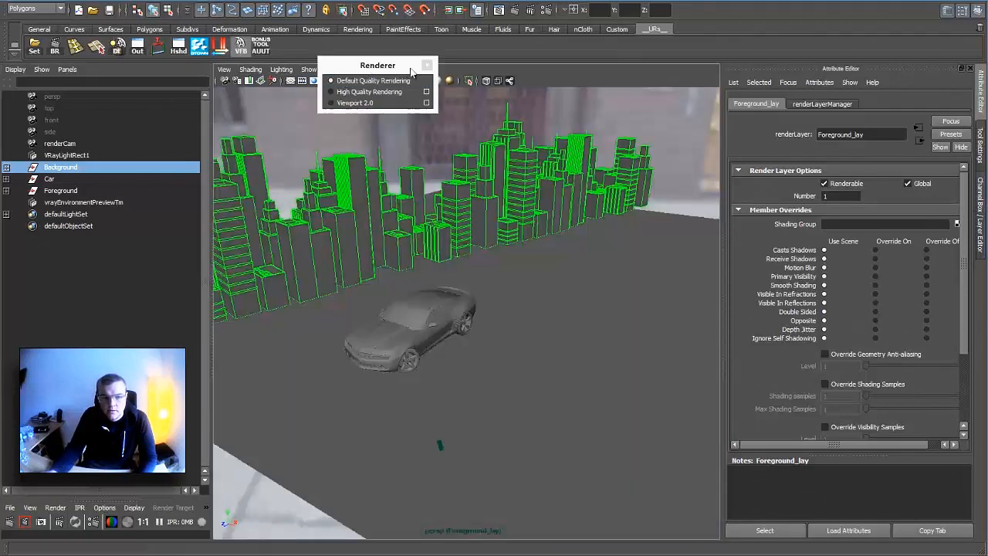
click(427, 66)
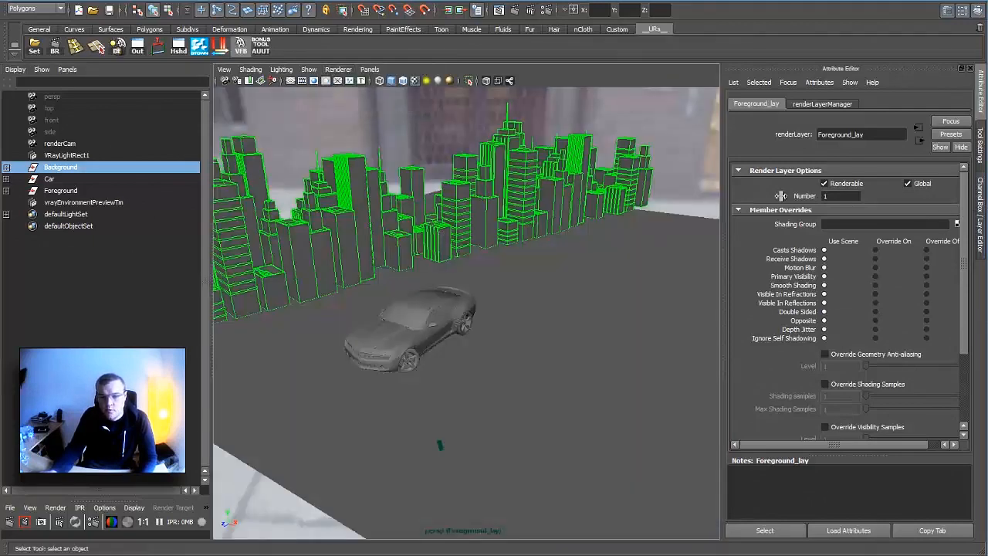
alt+middle_drag(490, 239, 521, 278)
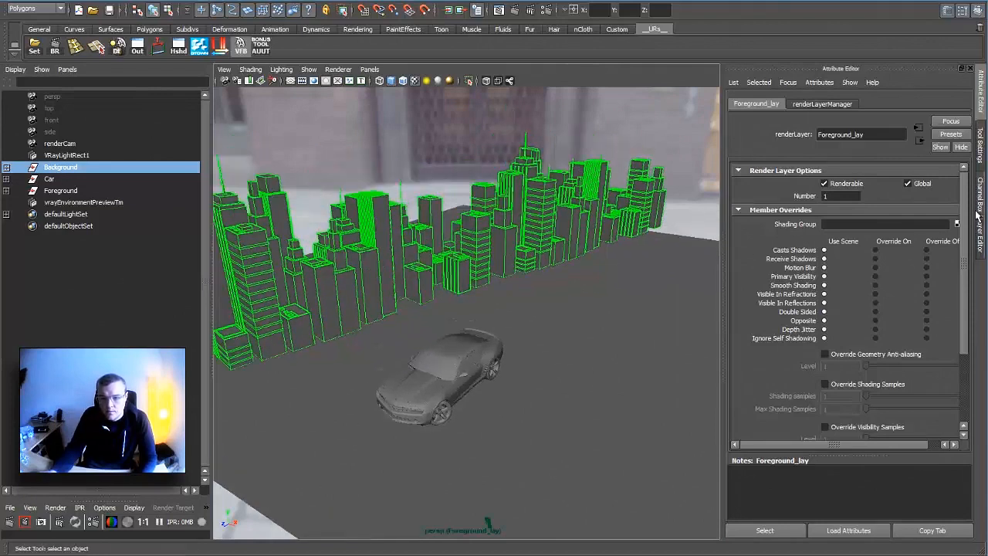
- Open the attributes of the Middleground_lay render layer and turn on its Global option
click(980, 218)
click(909, 468)
right_click(908, 468)
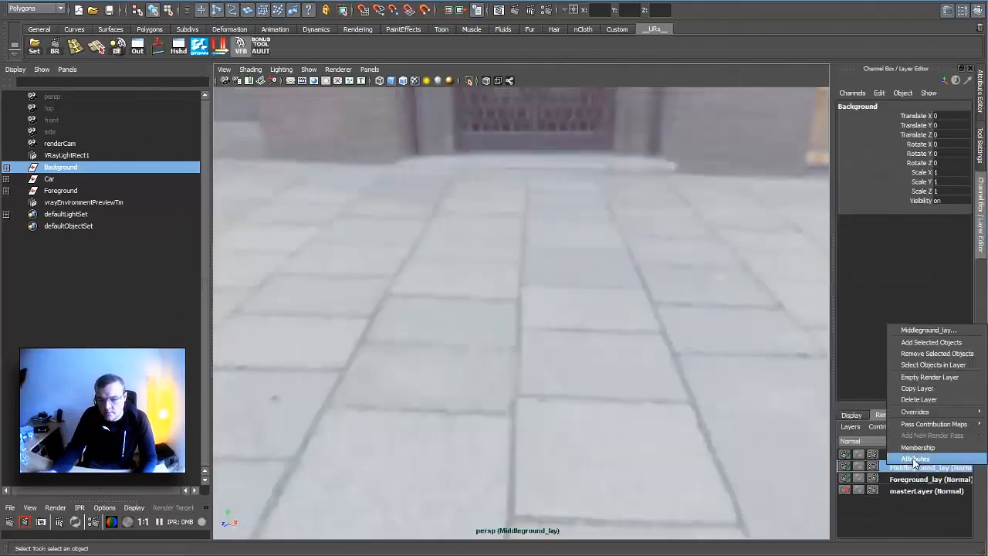
click(916, 459)
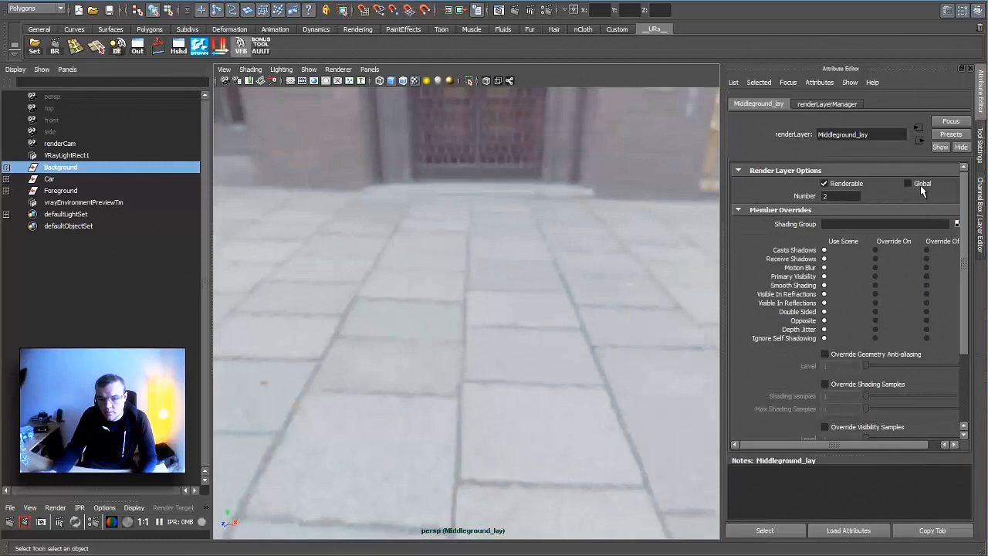
click(980, 217)
- Turn on the Global option of the Background_lay render layer and clear the object selection
click(915, 456)
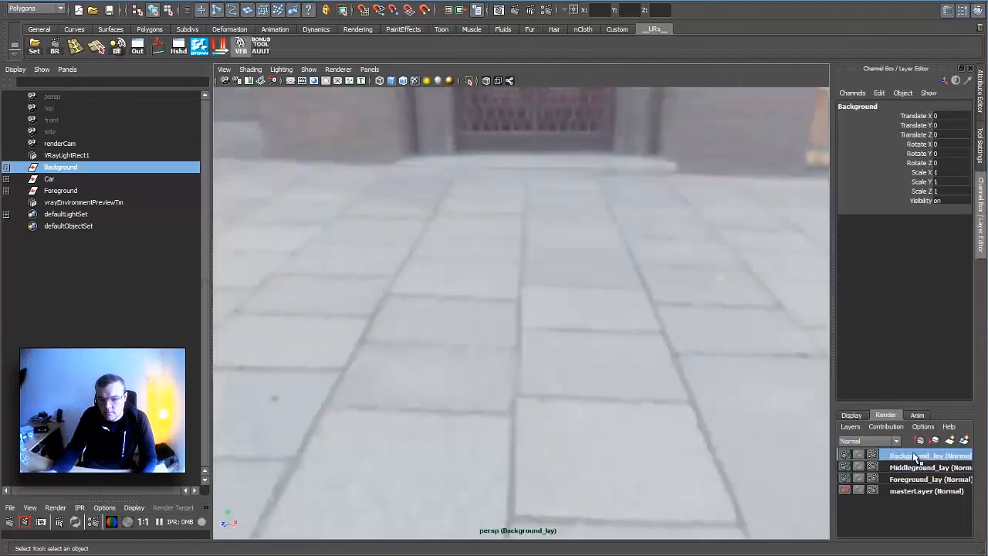
right_click(915, 457)
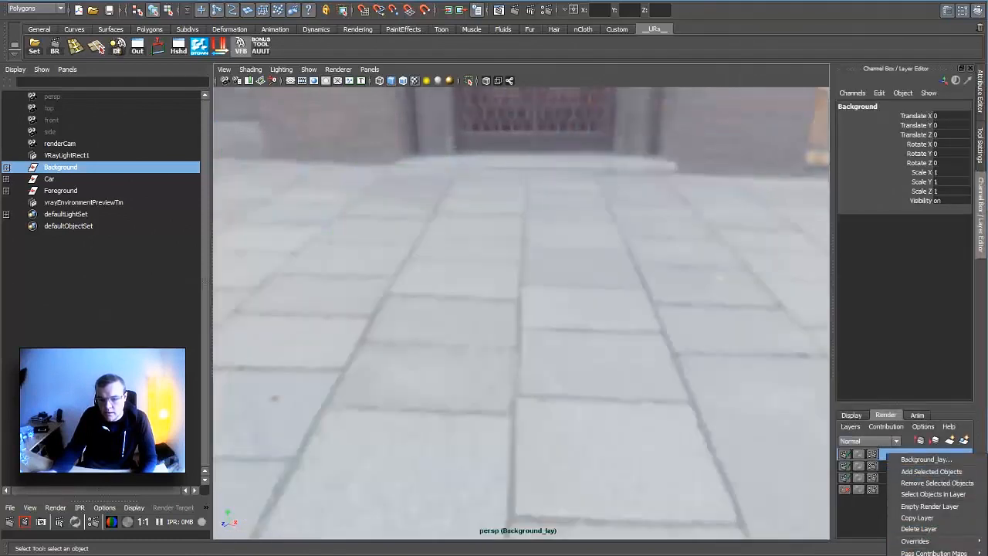
click(926, 459)
click(909, 183)
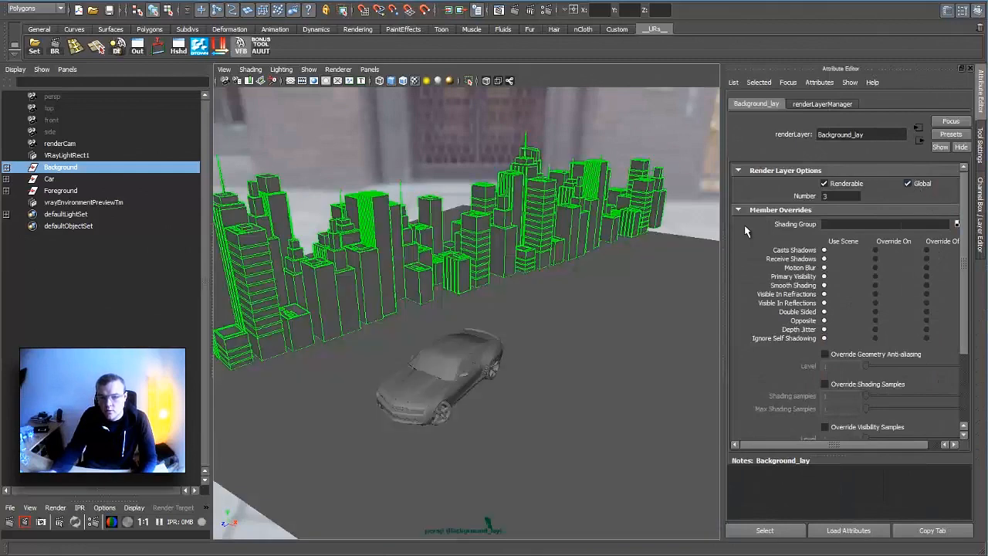
click(687, 220)
click(980, 218)
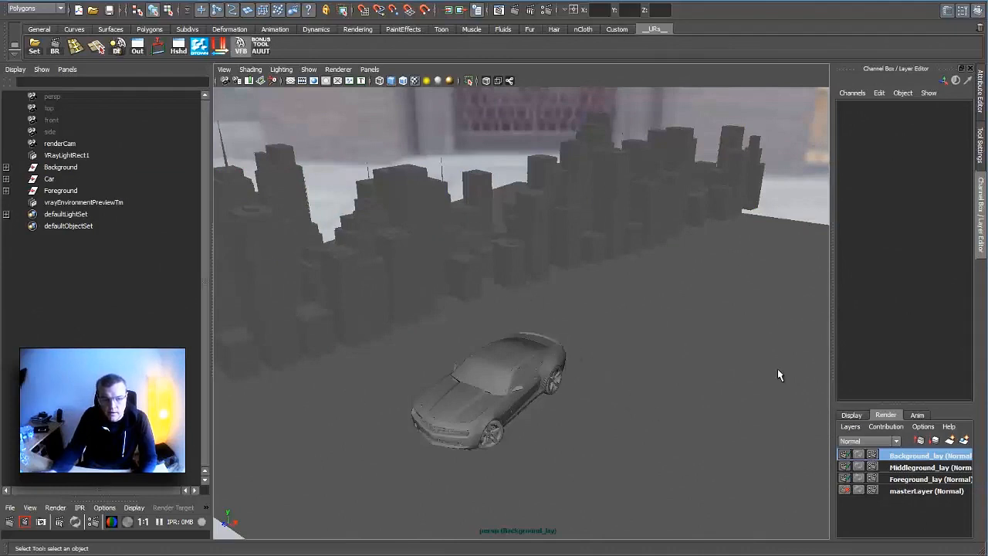
- Switch the perspective viewport's renderer to Viewport 2.0 with the car and the city in view
alt+drag(673, 326, 560, 323)
alt+right_drag(463, 337, 718, 341)
click(339, 80)
click(340, 79)
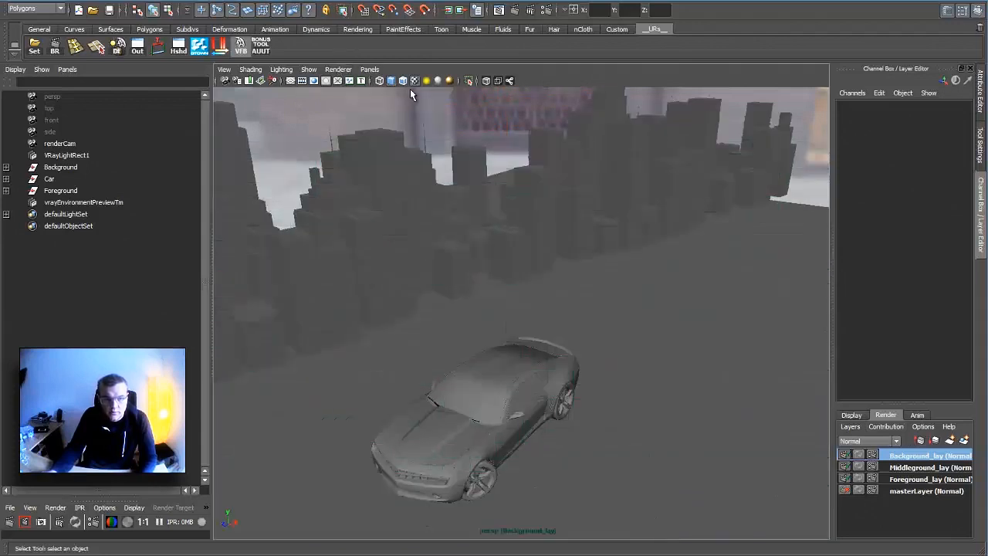
click(338, 69)
click(349, 112)
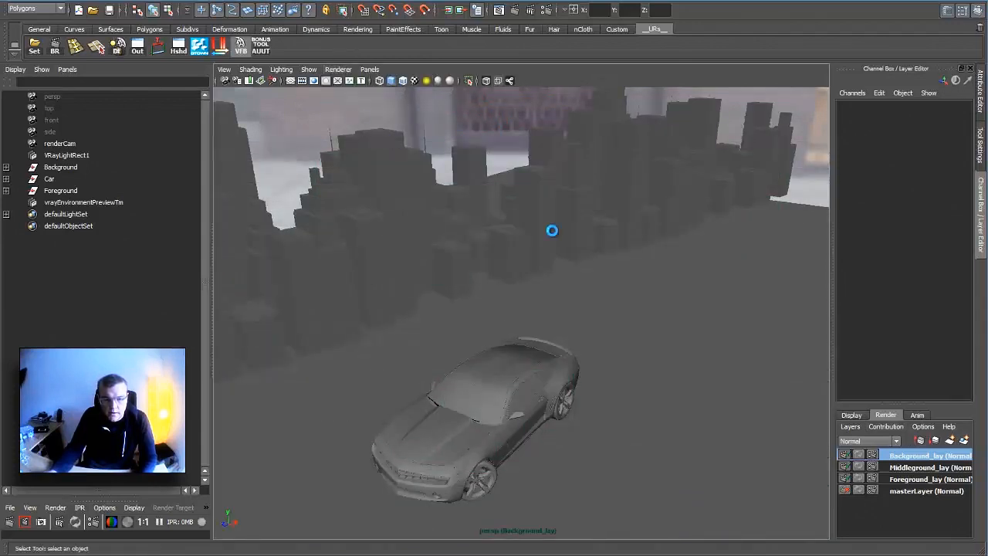
alt+right_drag(618, 258, 544, 267)
mouse_move(544, 267)
alt+mouse_down()
mouse_move(491, 255)
mouse_move(531, 275)
alt+mouse_up()
alt+middle_drag(483, 275, 528, 251)
alt+right_drag(529, 257, 609, 269)
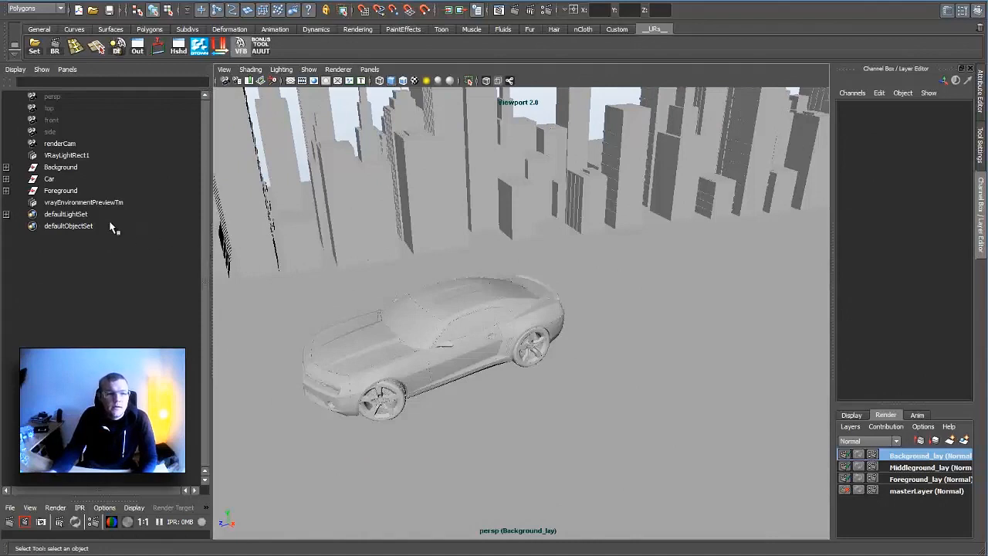
- Apply a single V-Ray object properties node to the Background group, keeping the V-Ray creation commands in a floating window
click(65, 168)
alt+right_drag(581, 232, 551, 249)
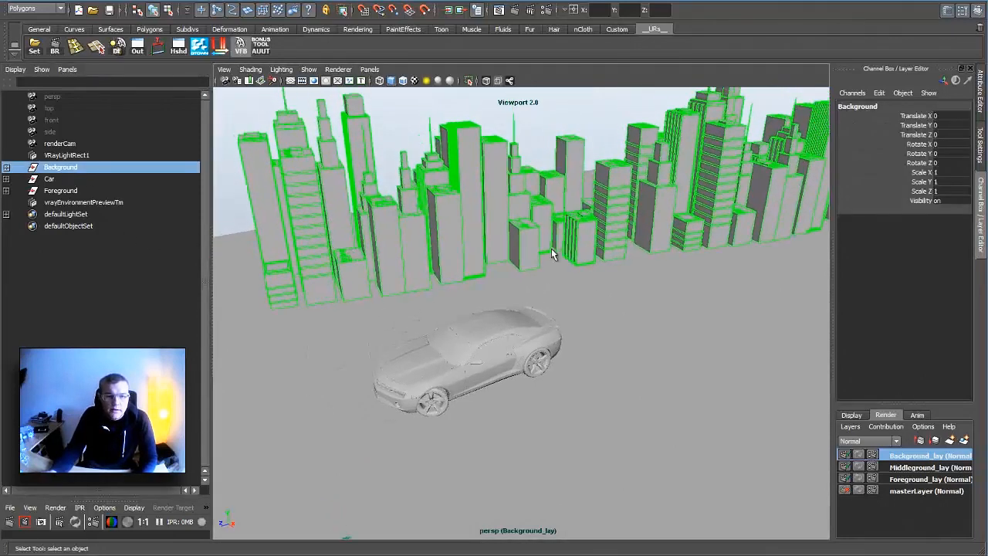
key(space)
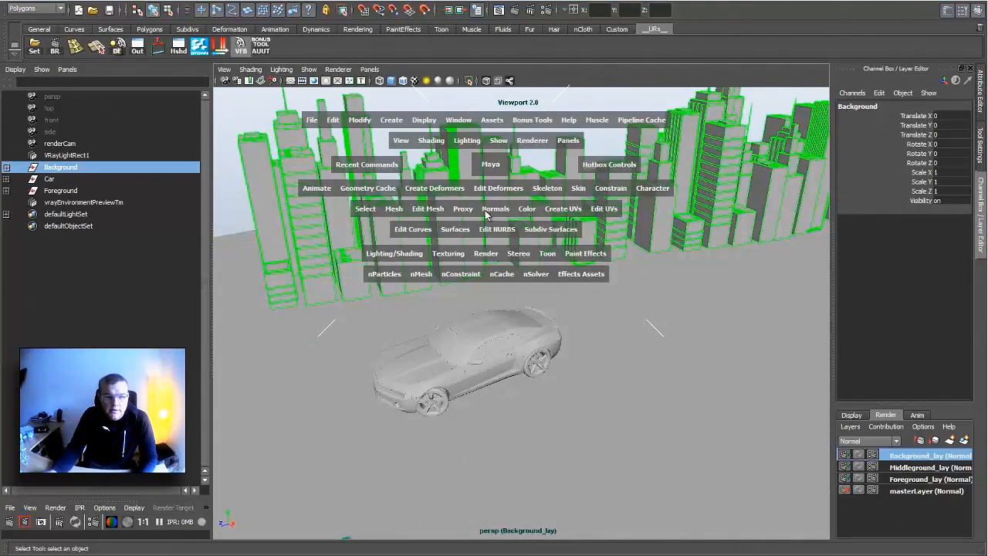
click(466, 122)
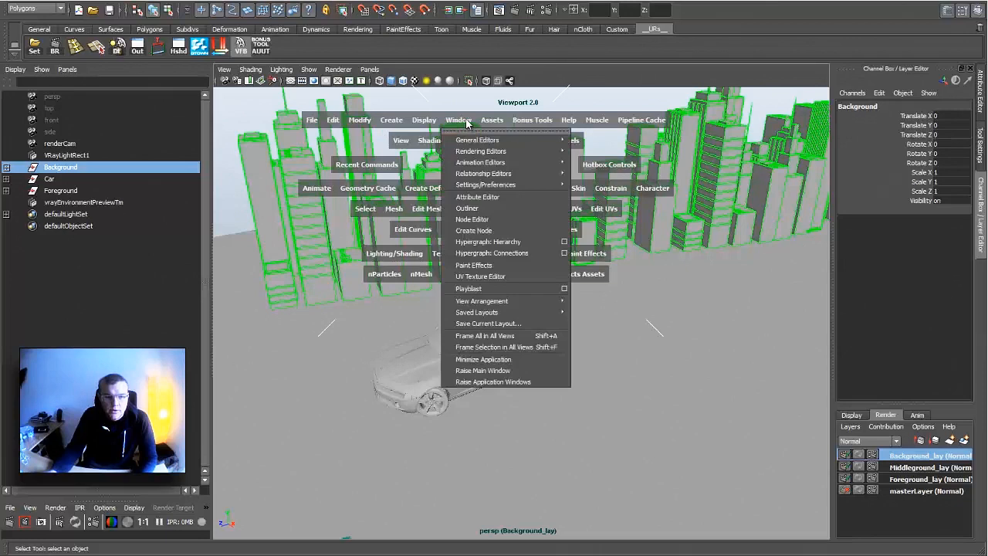
click(392, 120)
mouse_move(469, 372)
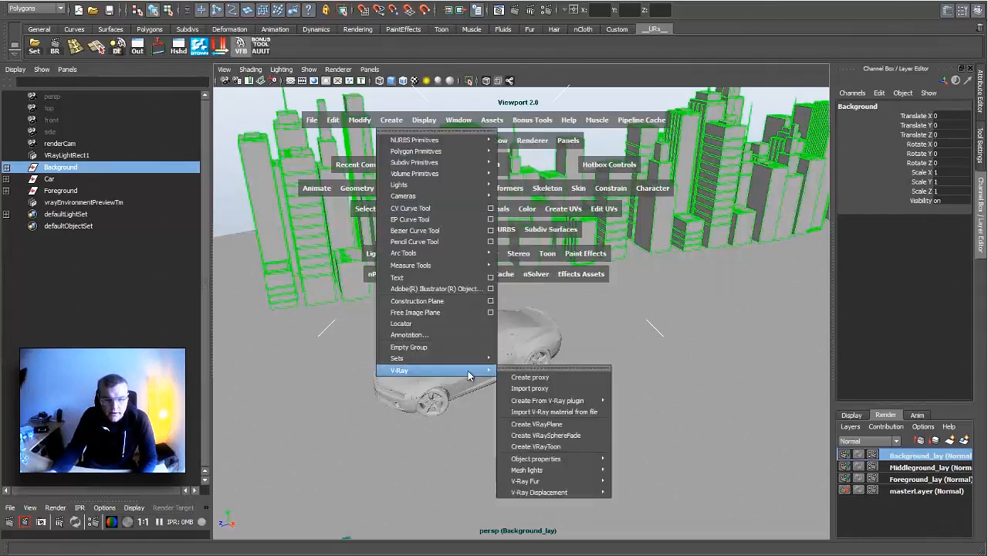
click(513, 368)
drag(523, 337, 295, 352)
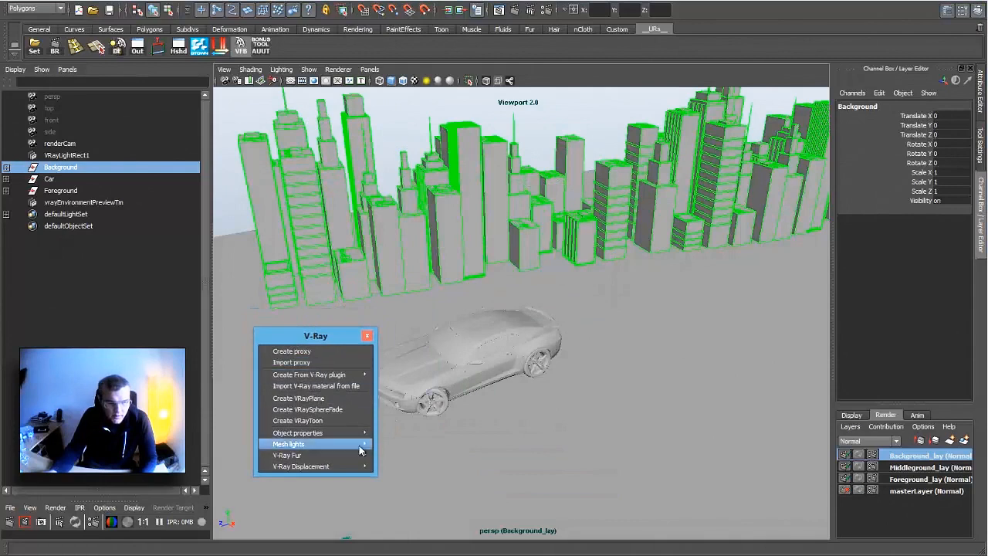
mouse_move(309, 432)
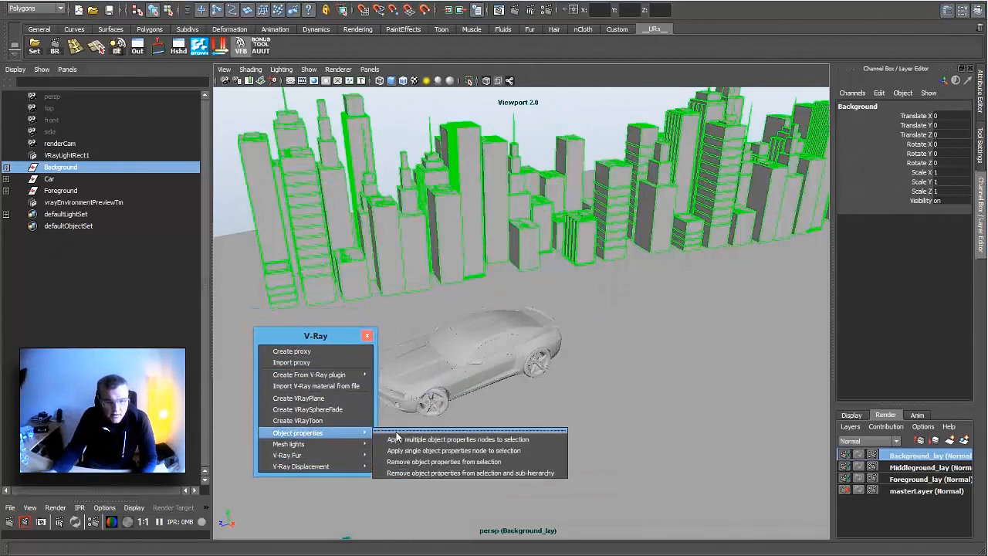
click(457, 452)
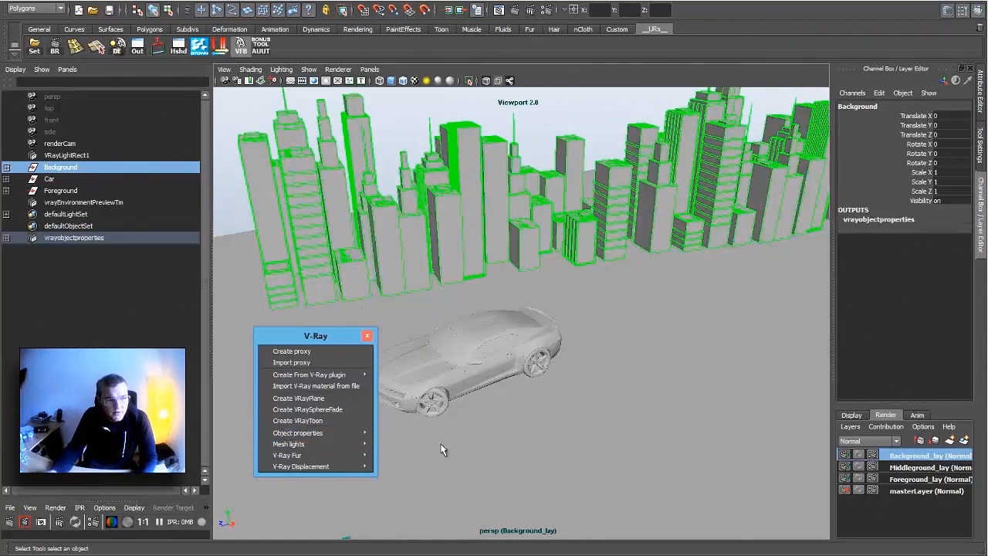
- Rename the Background group's new V-Ray object properties node as BG_VOP
click(74, 240)
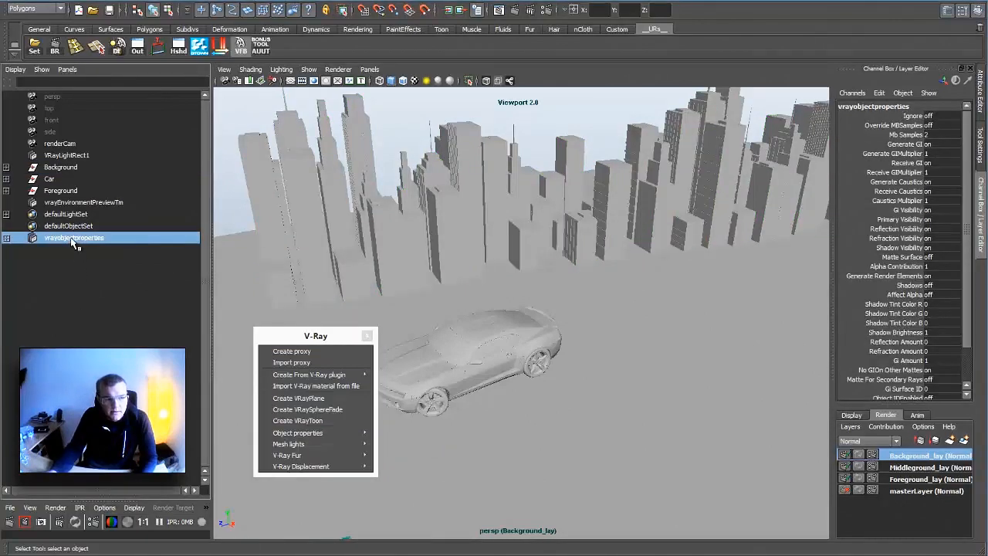
double_click(72, 239)
text(B)
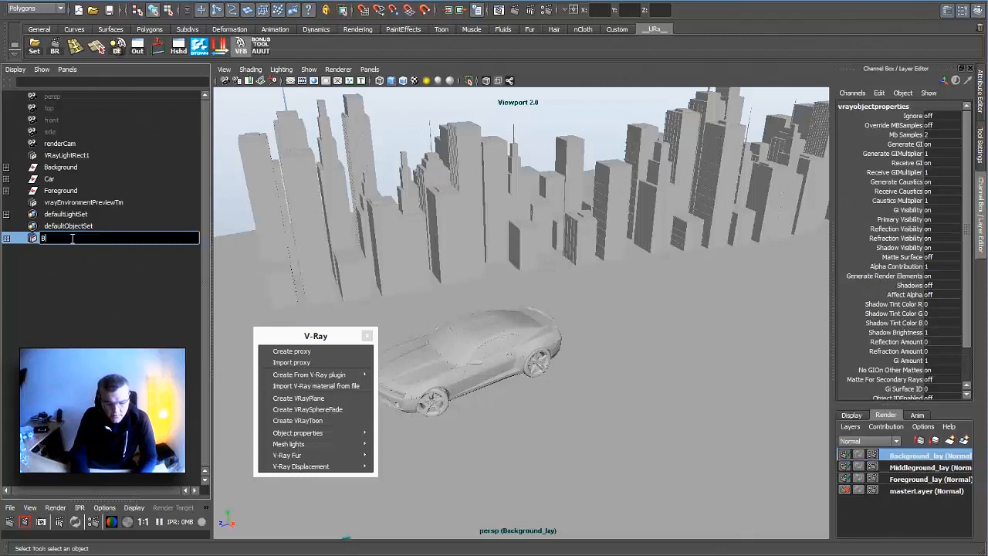
text(G_)
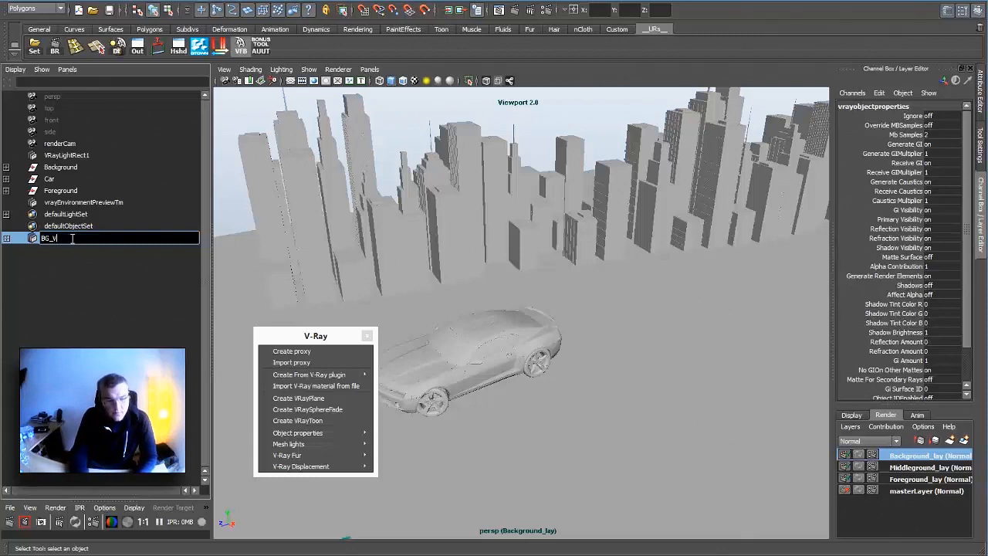
text(VOP)
key(Return)
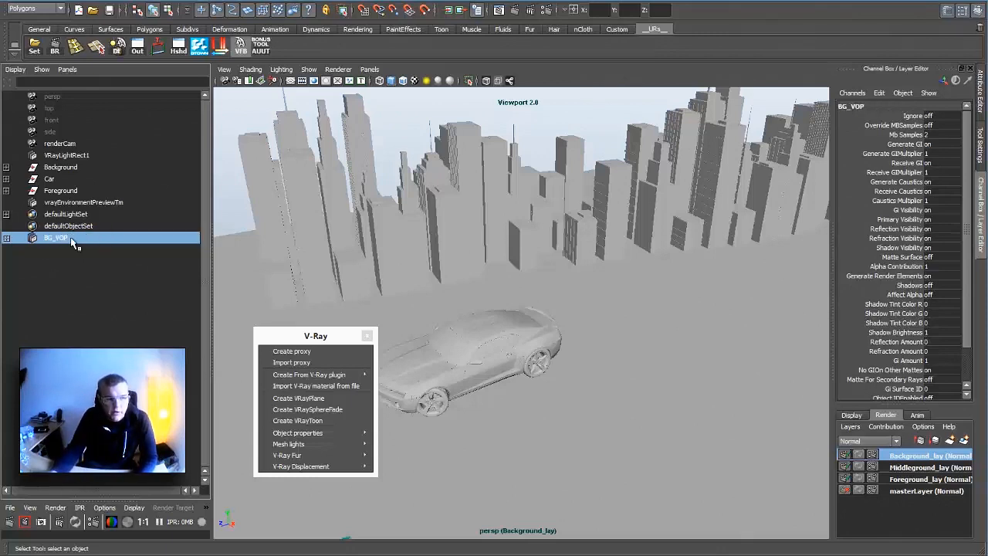
- Apply a single V-Ray object properties node to the Car group and rename it MG_VOP
click(58, 180)
mouse_move(317, 460)
mouse_move(362, 435)
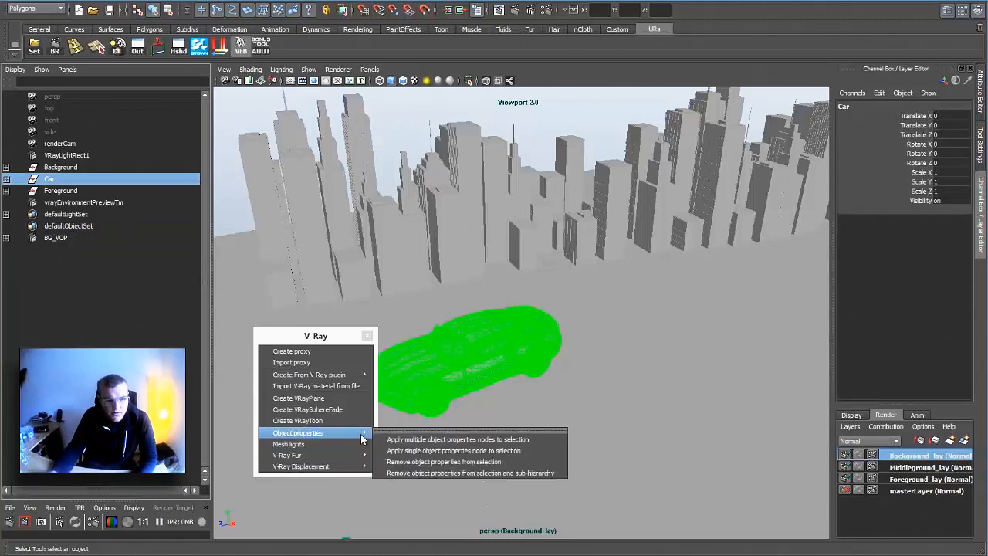
click(414, 450)
click(73, 250)
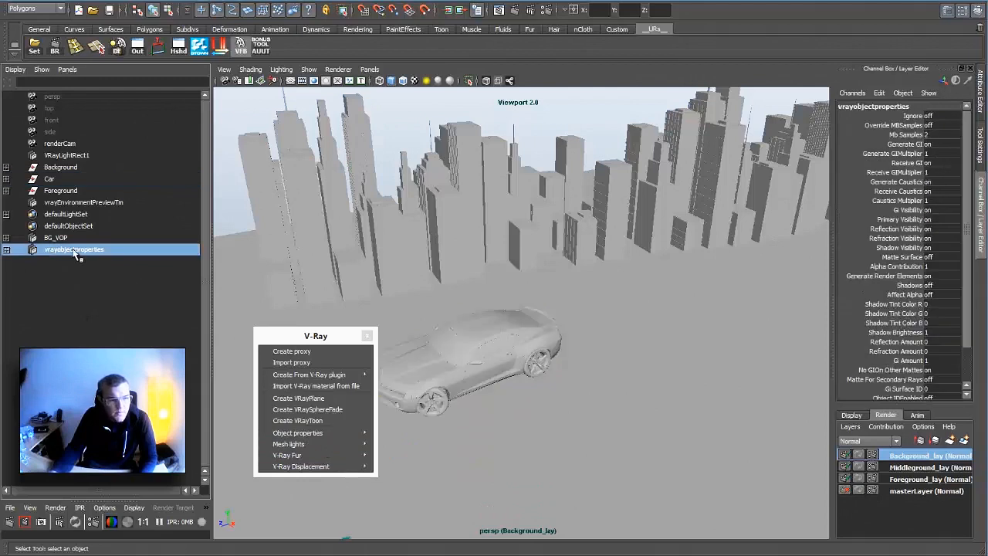
double_click(75, 250)
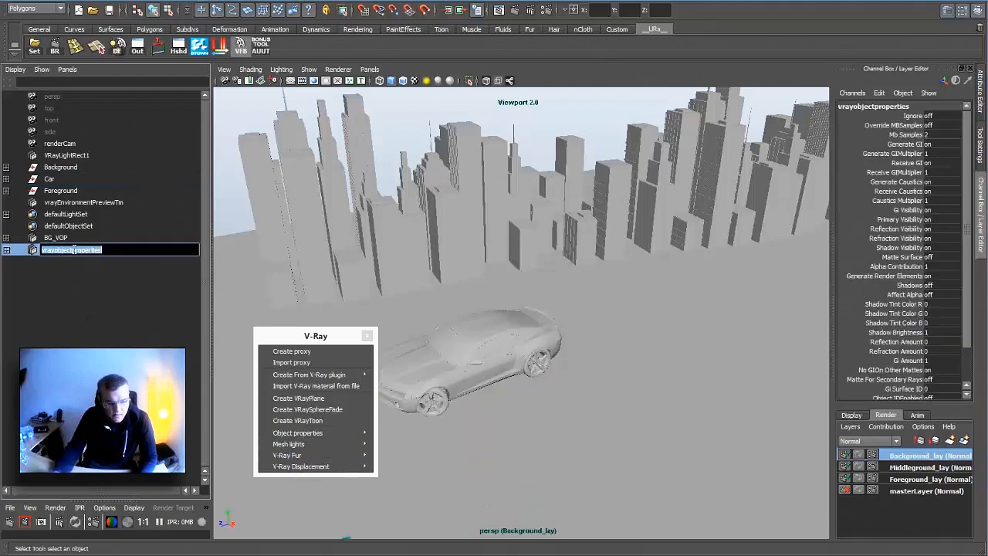
text(MG)
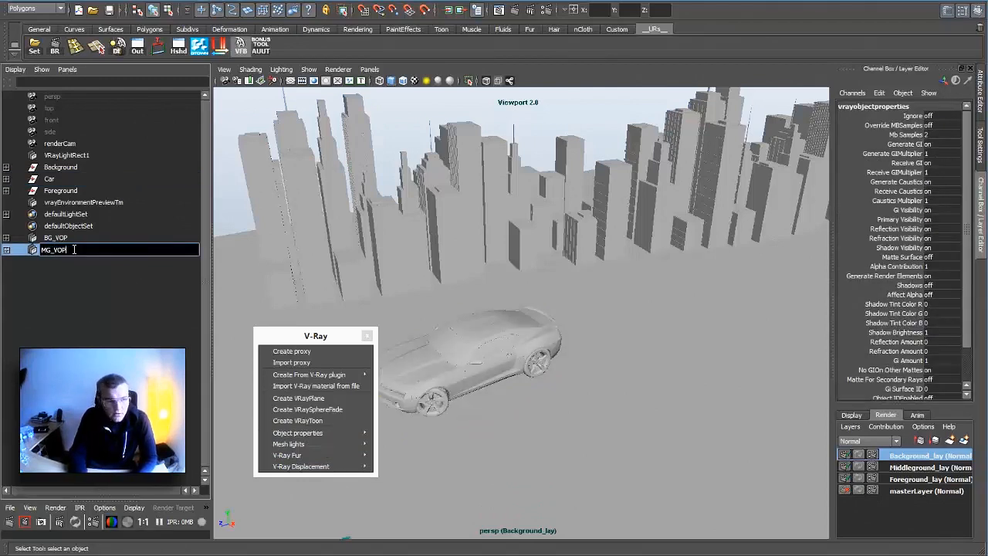
text(_VOP)
key(Return)
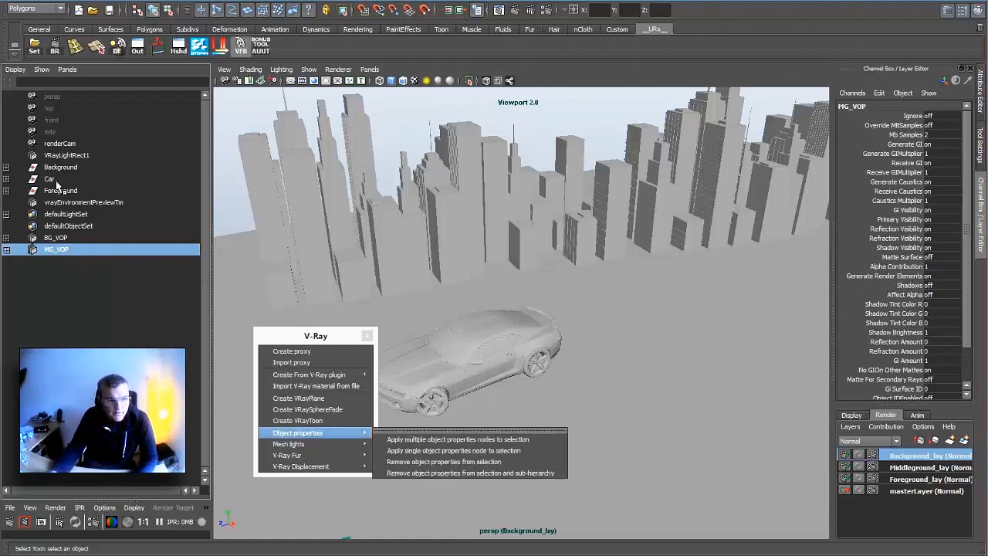
- Apply a single V-Ray object properties node to the Foreground group and rename it FG_VOP
click(58, 189)
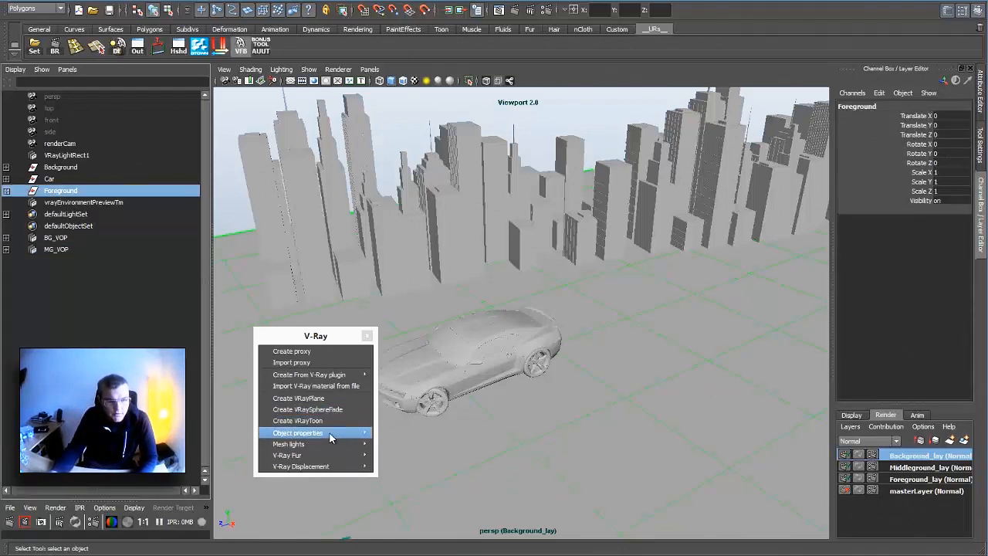
click(398, 449)
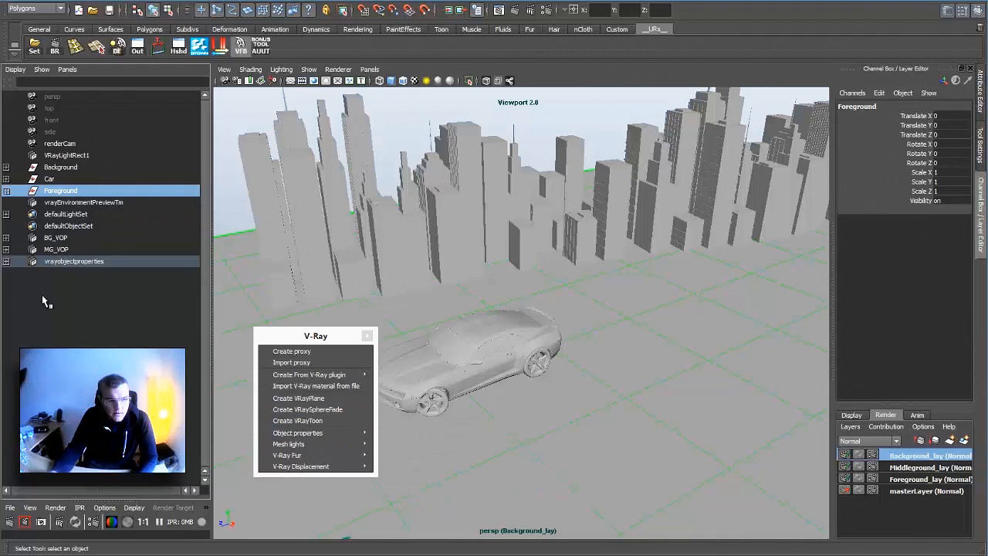
double_click(74, 260)
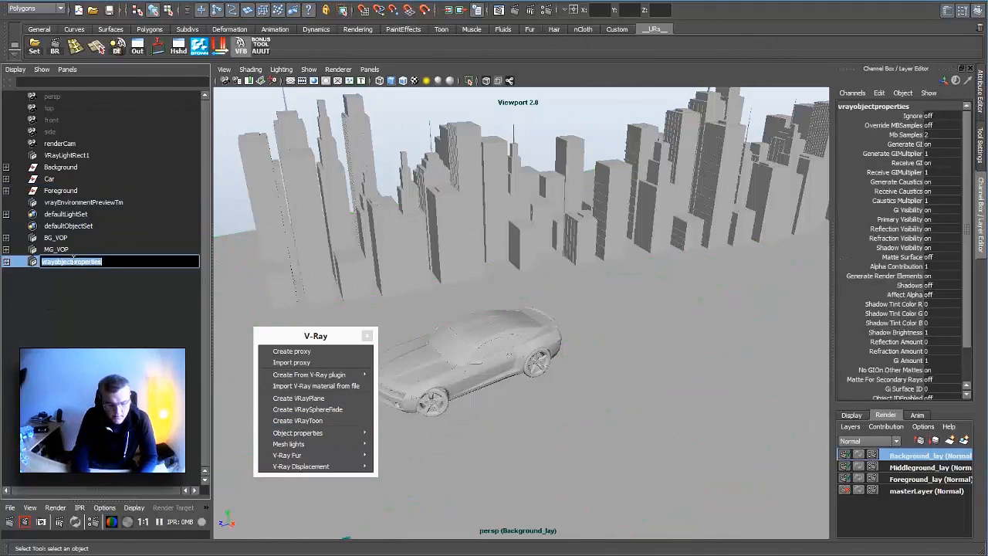
text(FG_)
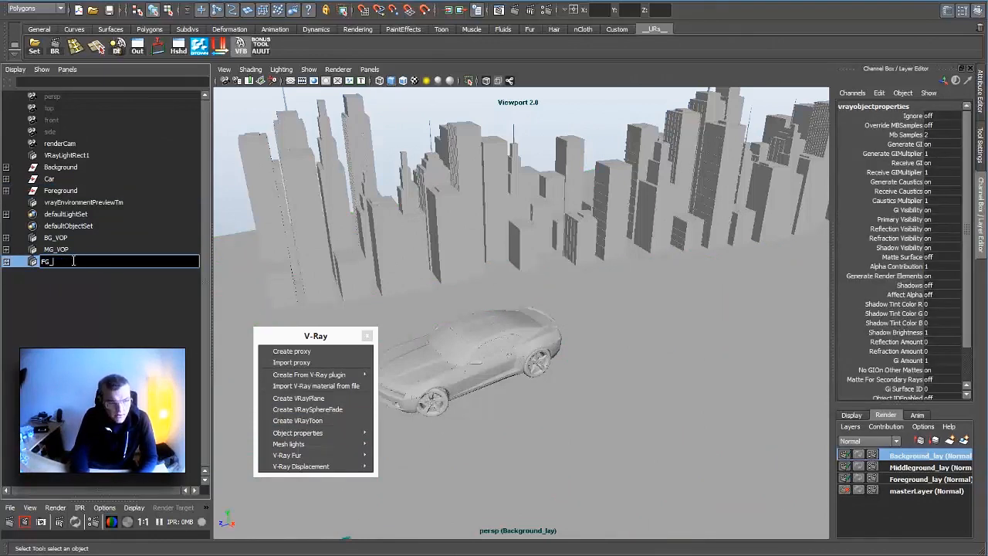
text(VOP)
key(Return)
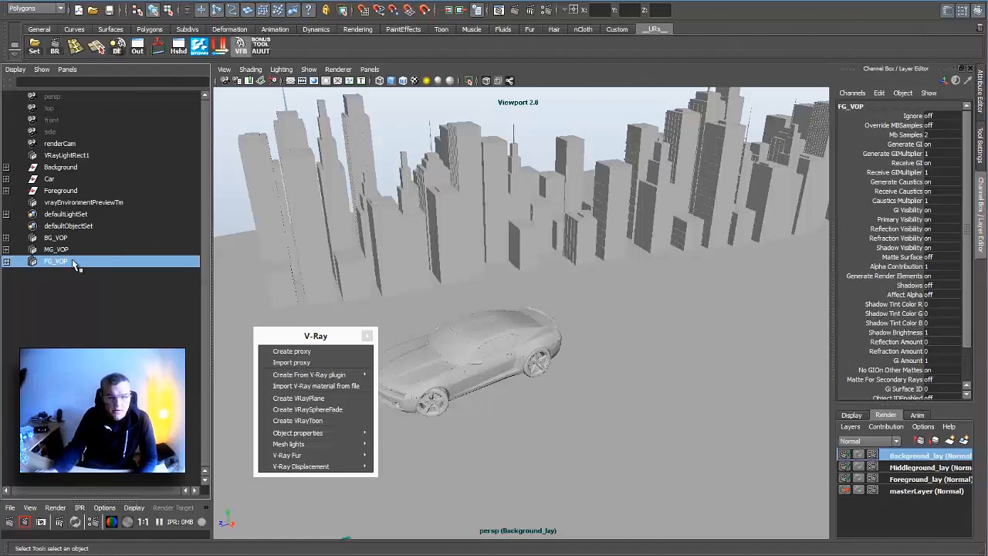
click(369, 336)
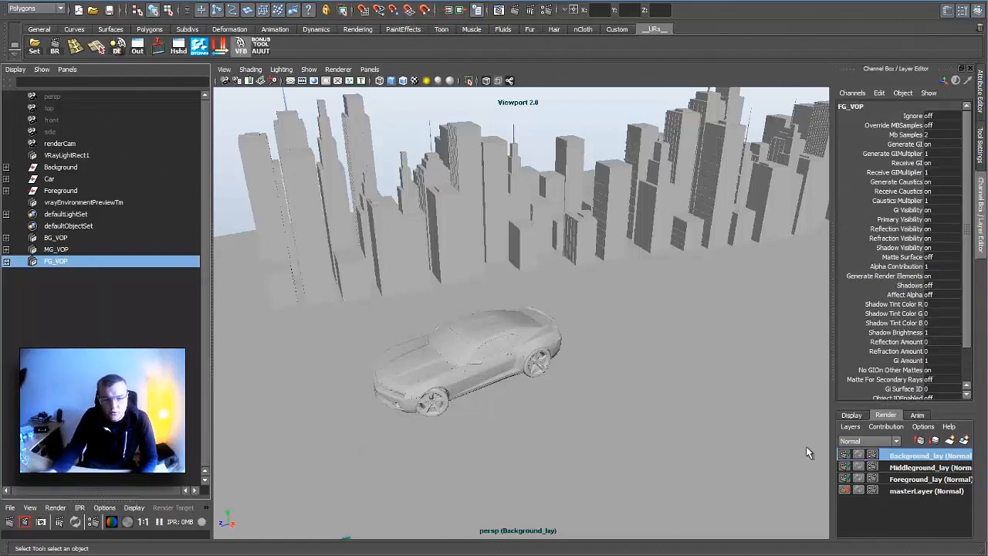
- Make Foreground_lay the active render layer and review the V-Ray object properties of MG_VOP
click(900, 479)
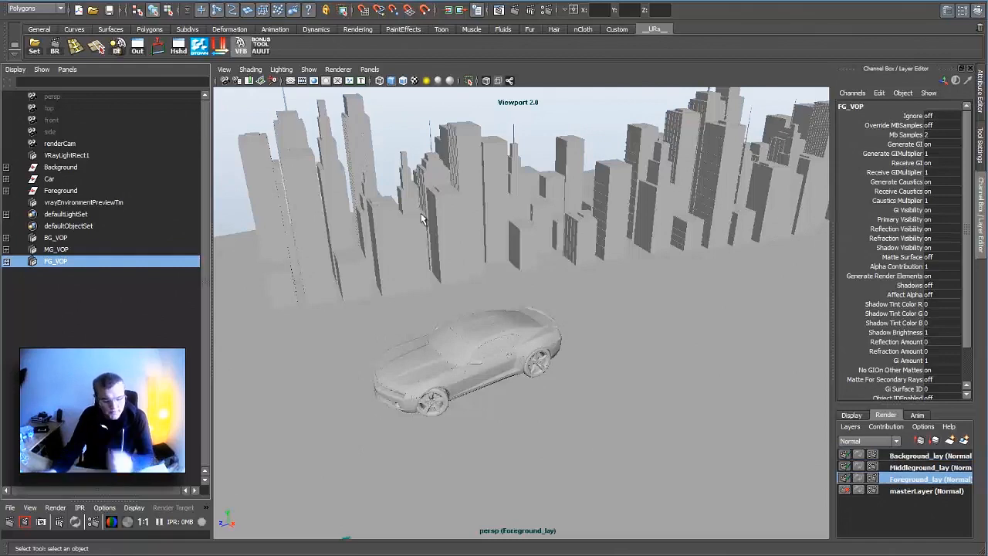
click(982, 100)
alt+drag(370, 294, 476, 300)
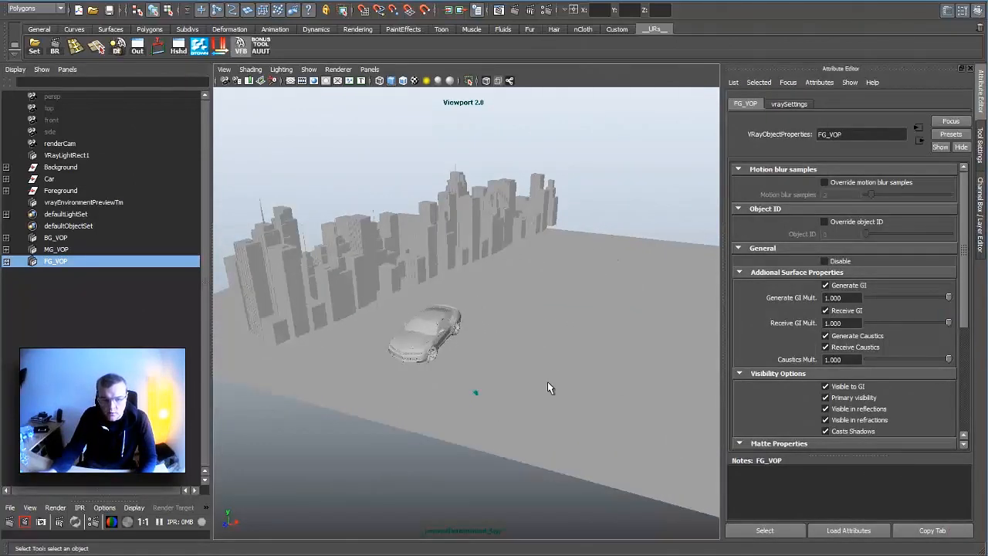
click(56, 249)
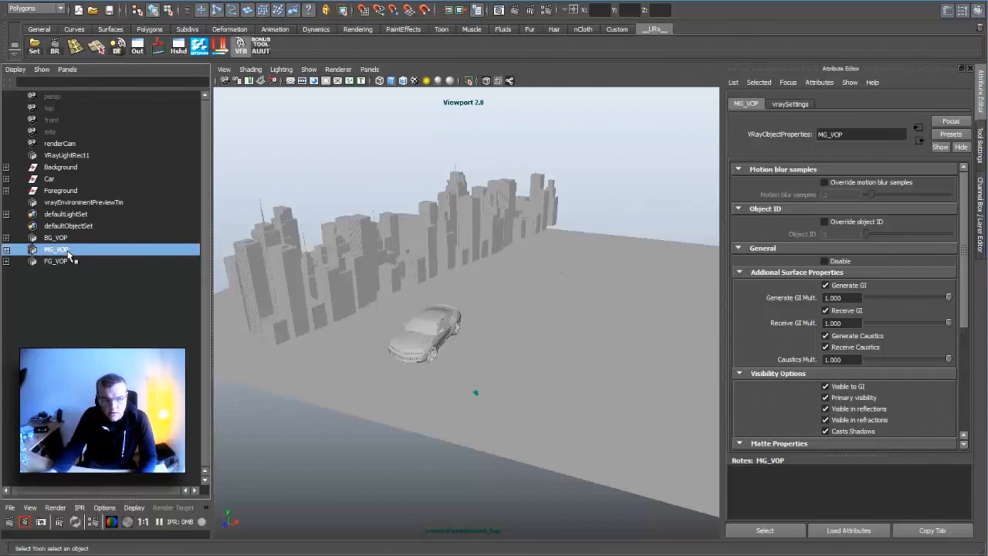
drag(968, 272, 968, 339)
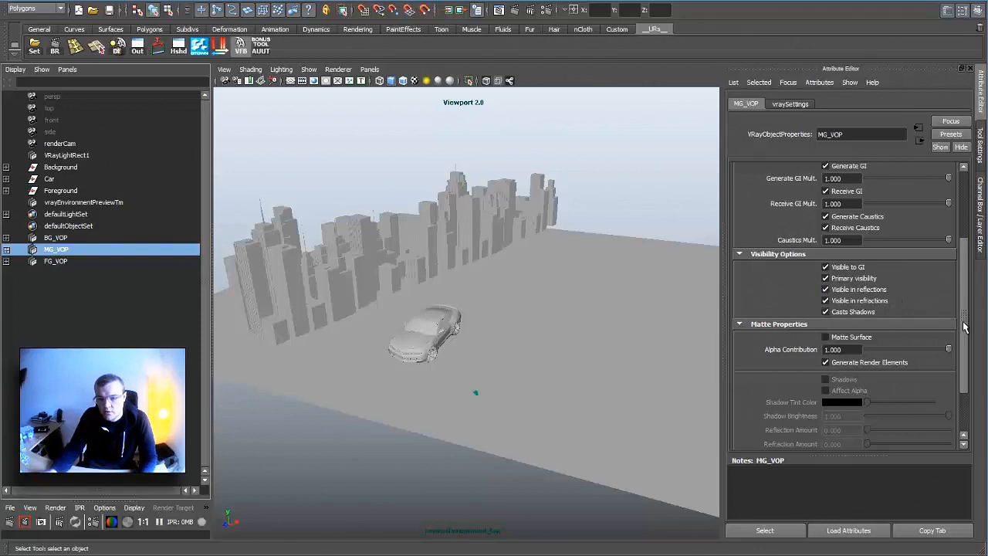
scroll(960, 324, up, 3)
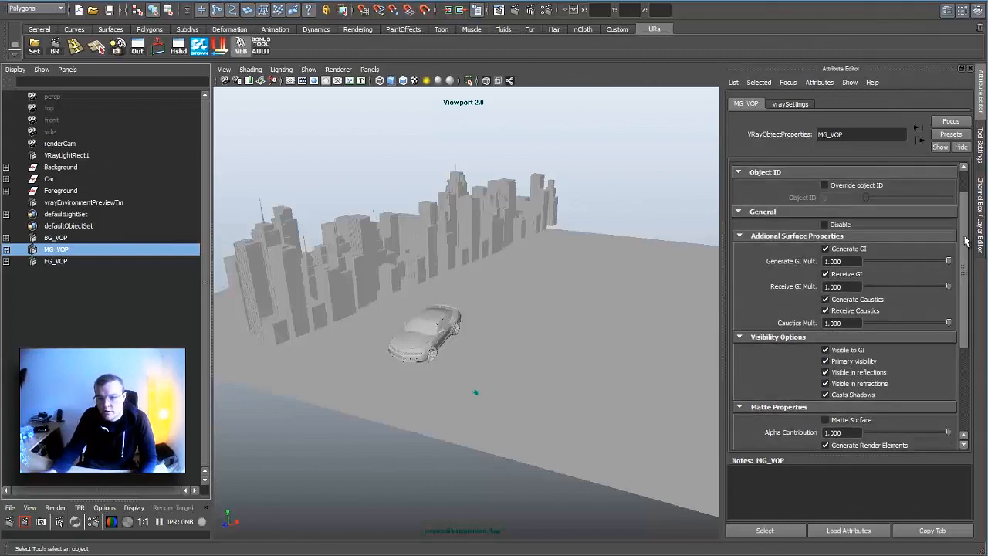
scroll(965, 241, up, 2)
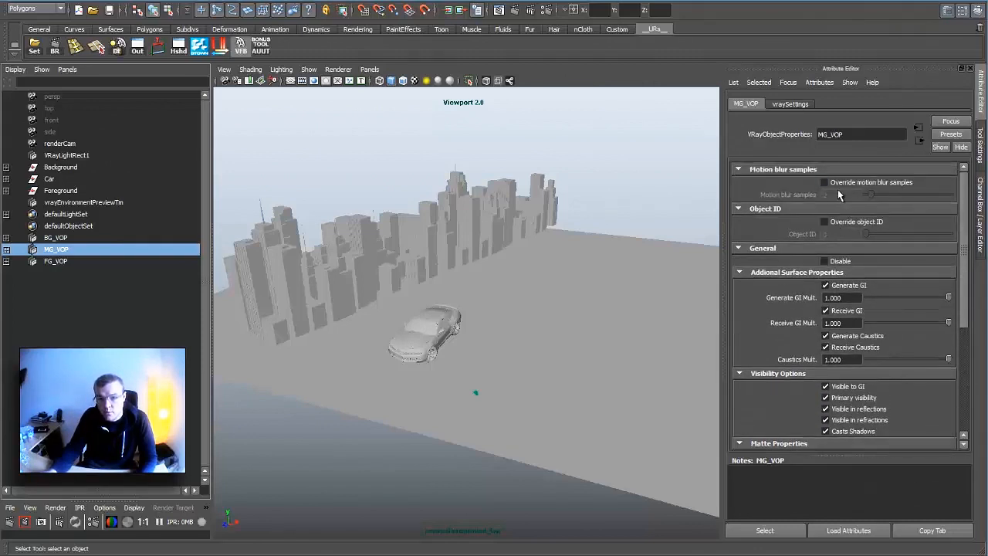
- Create a layer override for MG_VOP's primary visibility in Foreground_lay and turn it off
drag(964, 224, 962, 336)
alt+right_drag(452, 298, 636, 315)
alt+drag(635, 308, 375, 342)
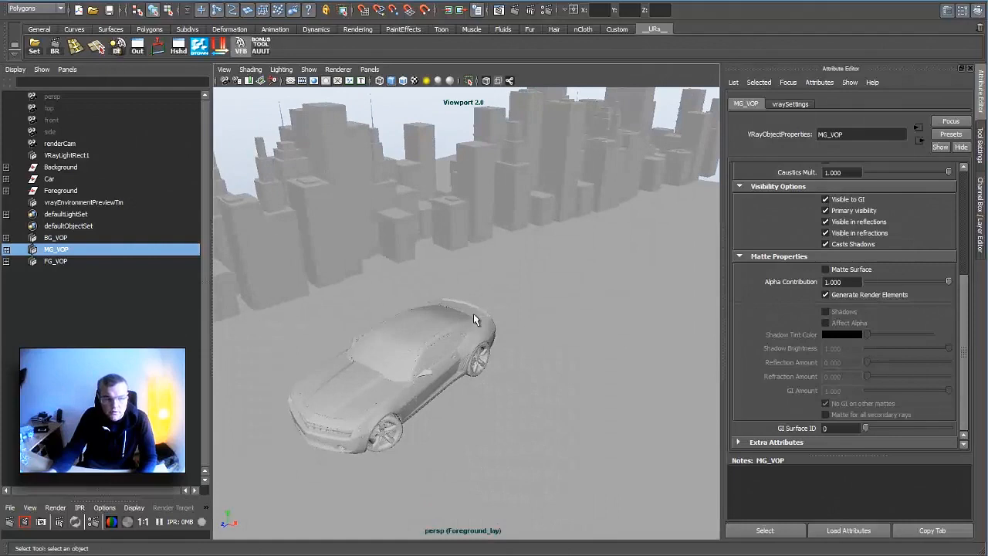
drag(964, 306, 962, 274)
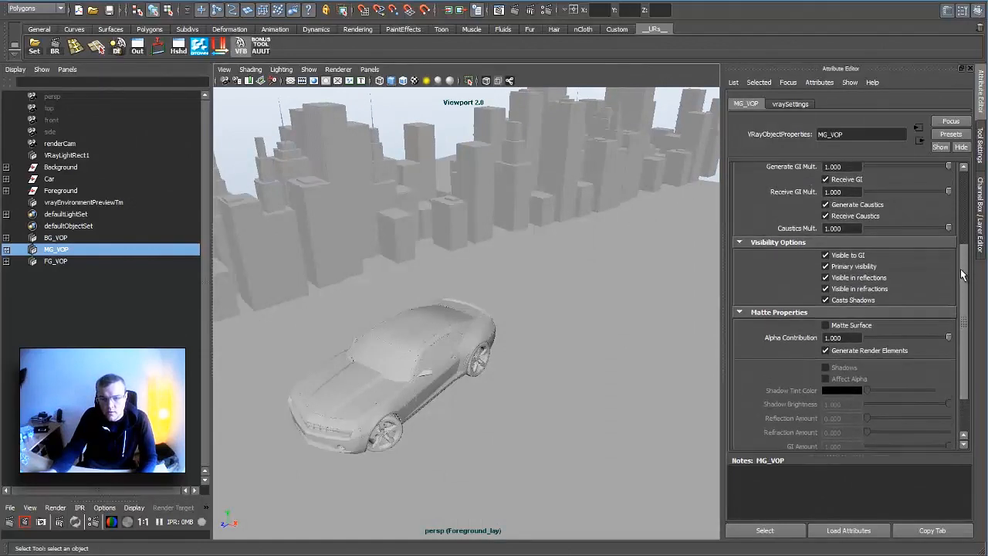
right_click(859, 267)
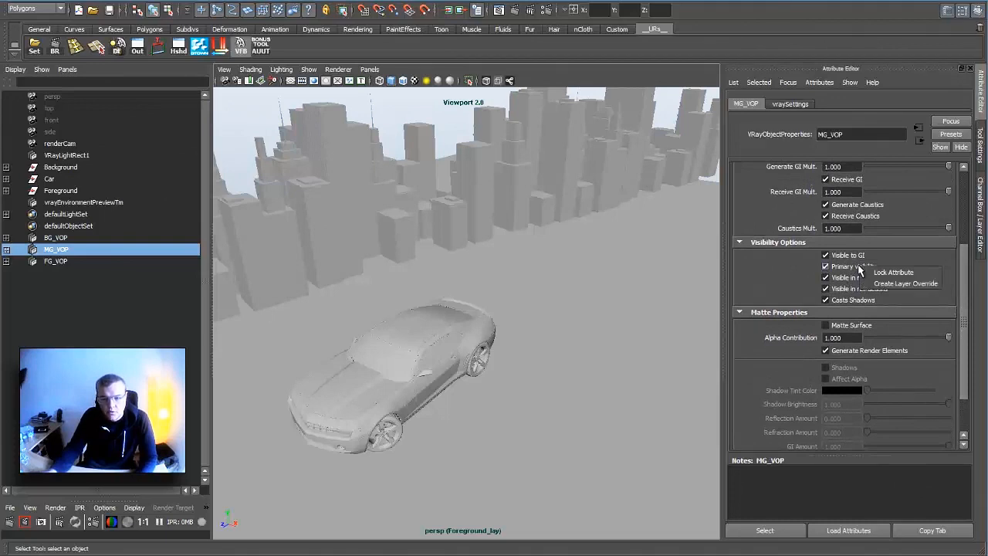
click(887, 284)
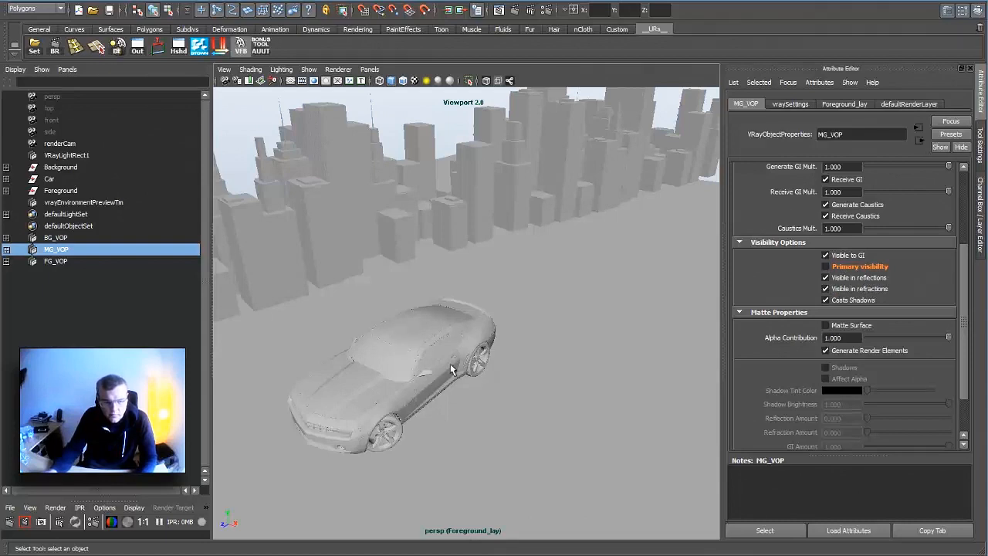
- Create a layer override for BG_VOP's primary visibility in Foreground_lay and turn it off
alt+drag(416, 349, 272, 289)
click(56, 238)
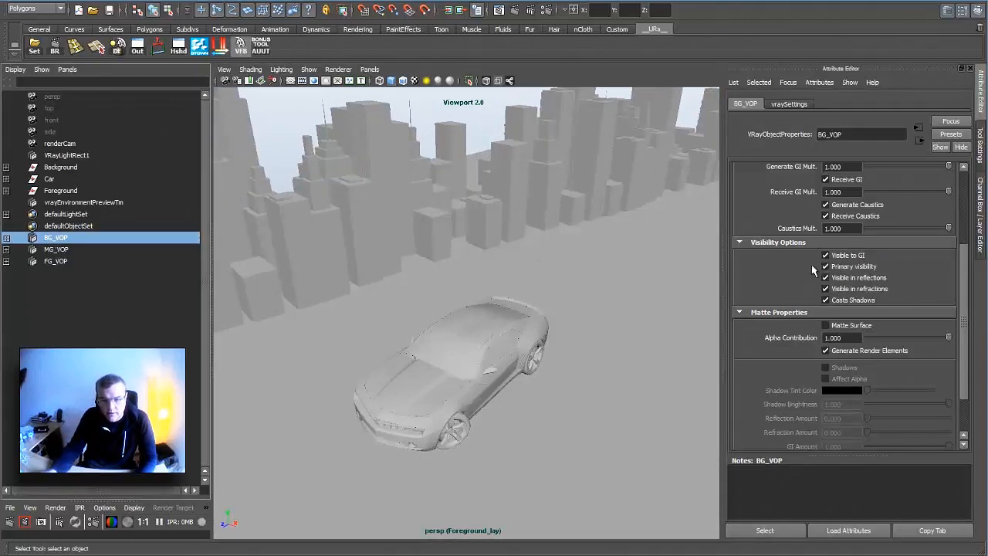
right_click(865, 268)
click(899, 279)
click(851, 267)
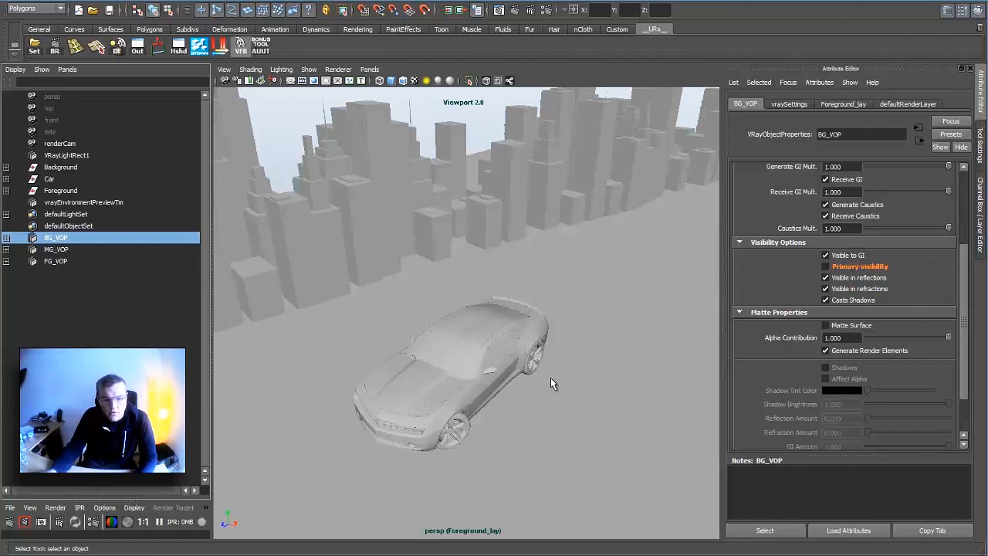
- Make Middleground_lay active, then override BG_VOP's primary visibility there and turn it off
click(979, 202)
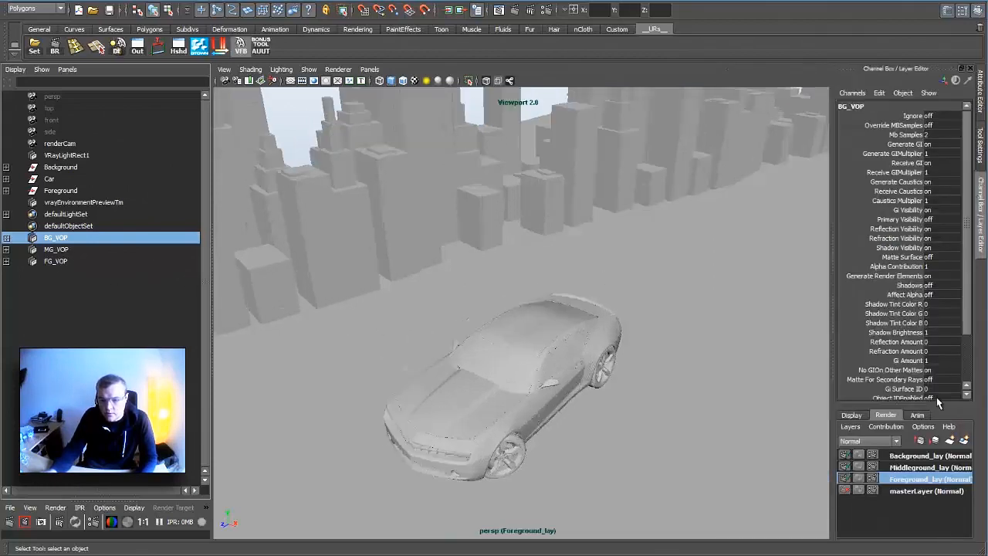
click(902, 467)
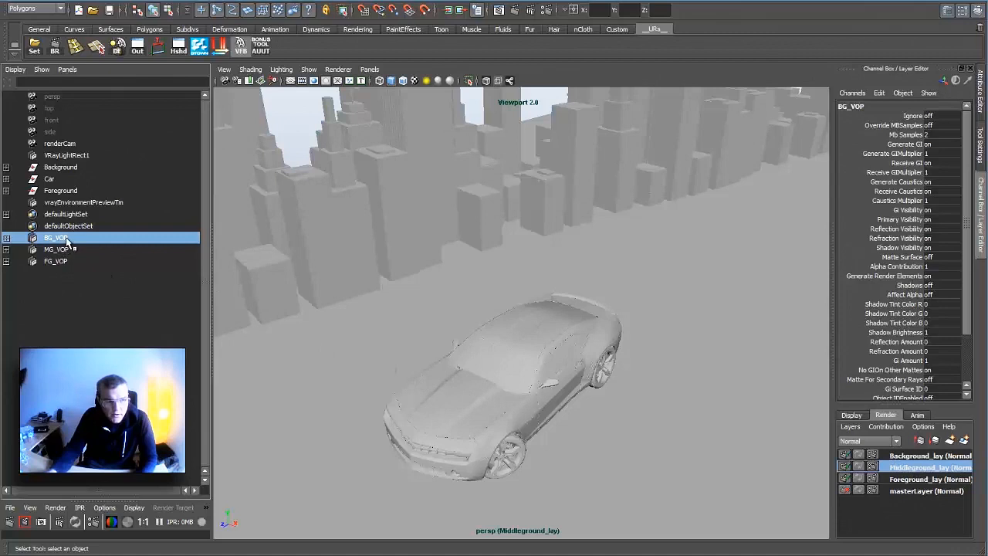
click(980, 91)
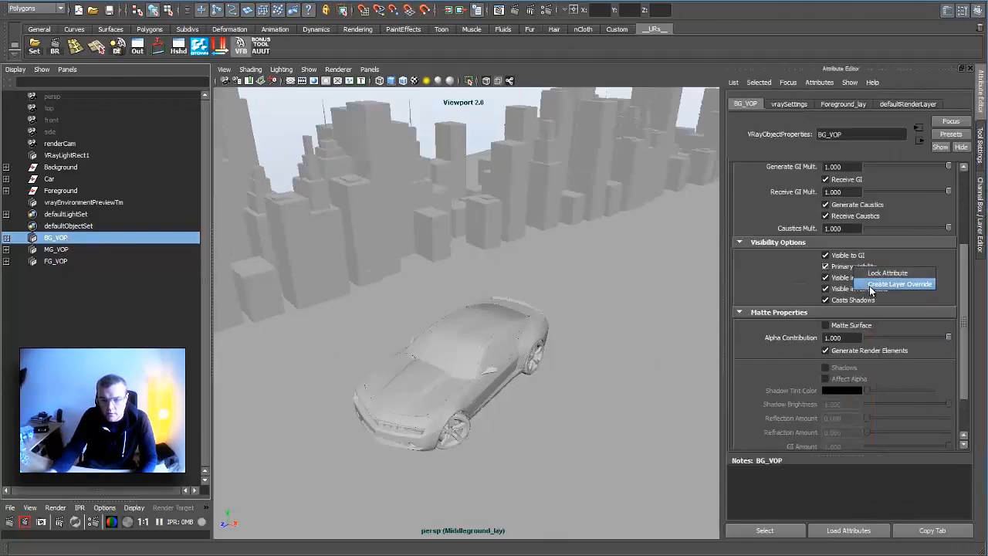
click(863, 267)
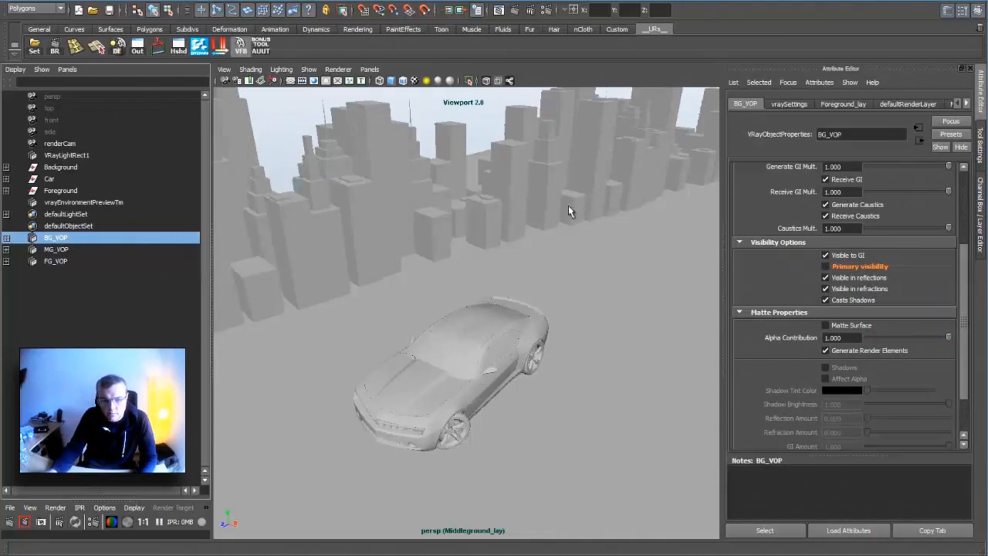
- Create a layer override for FG_VOP's primary visibility in Middleground_lay and turn it off
click(56, 263)
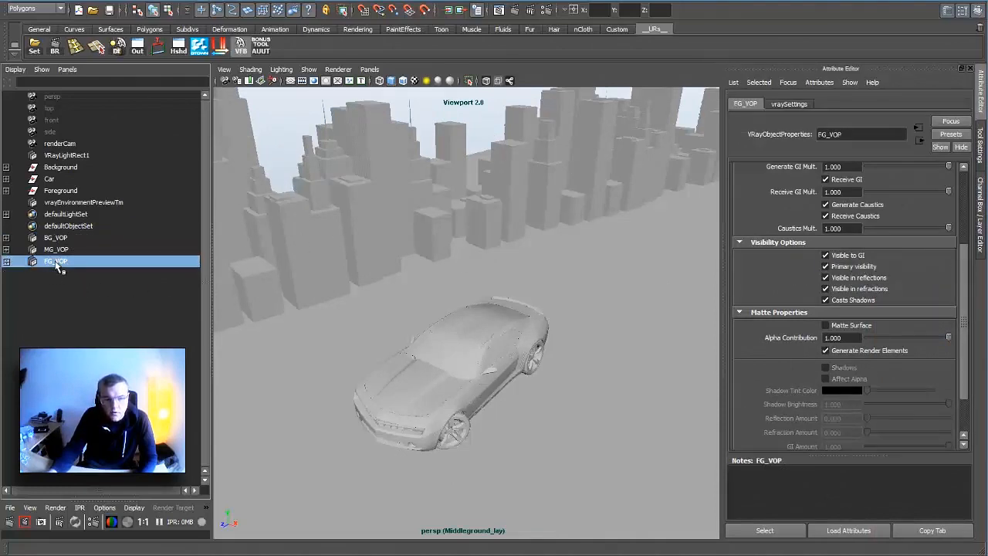
right_click(858, 270)
click(872, 286)
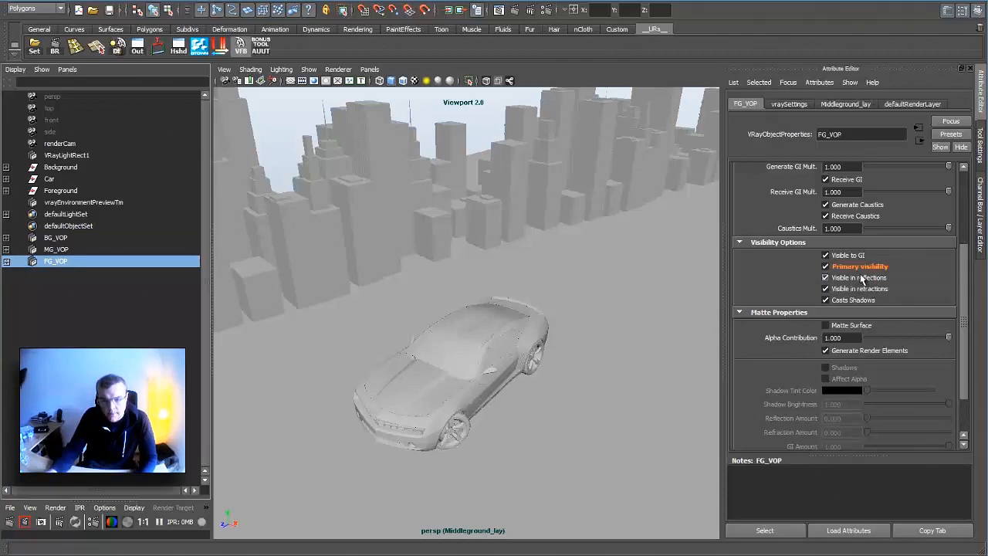
click(861, 267)
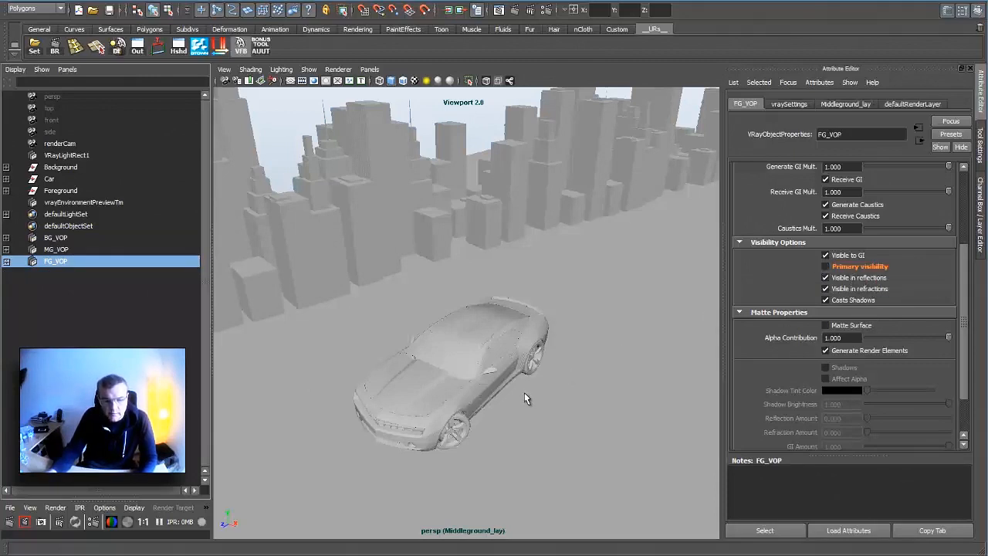
- Isolate the Car group in the viewport, examine where its wheels meet the ground, and restore the full scene view
click(58, 180)
click(468, 81)
click(477, 309)
alt+drag(477, 308, 472, 233)
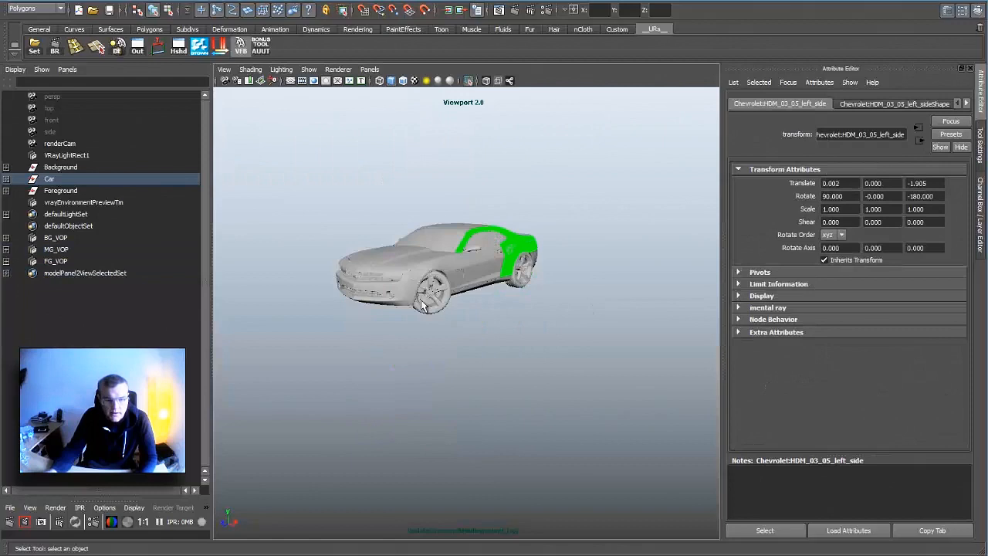
alt+right_drag(421, 300, 495, 332)
click(495, 332)
alt+drag(495, 331, 494, 347)
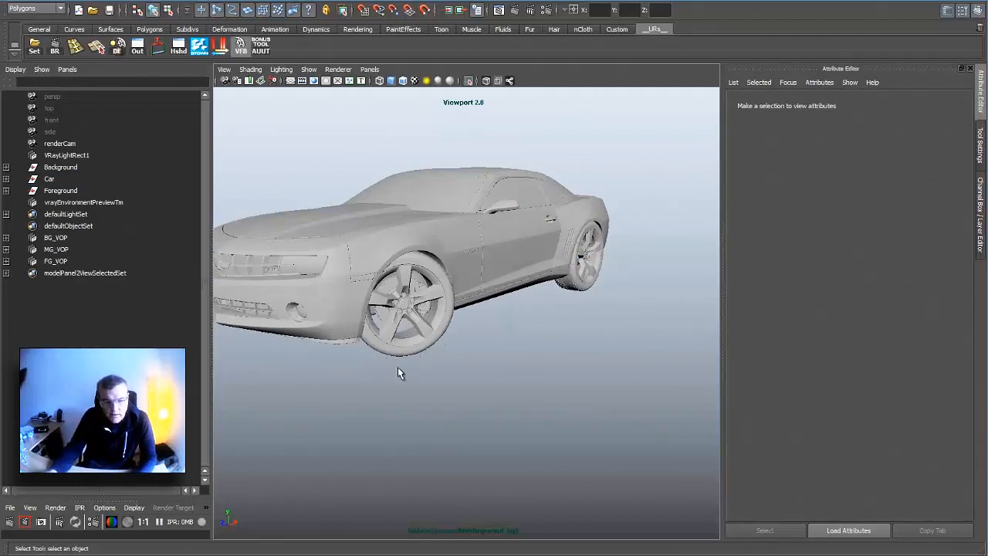
click(469, 81)
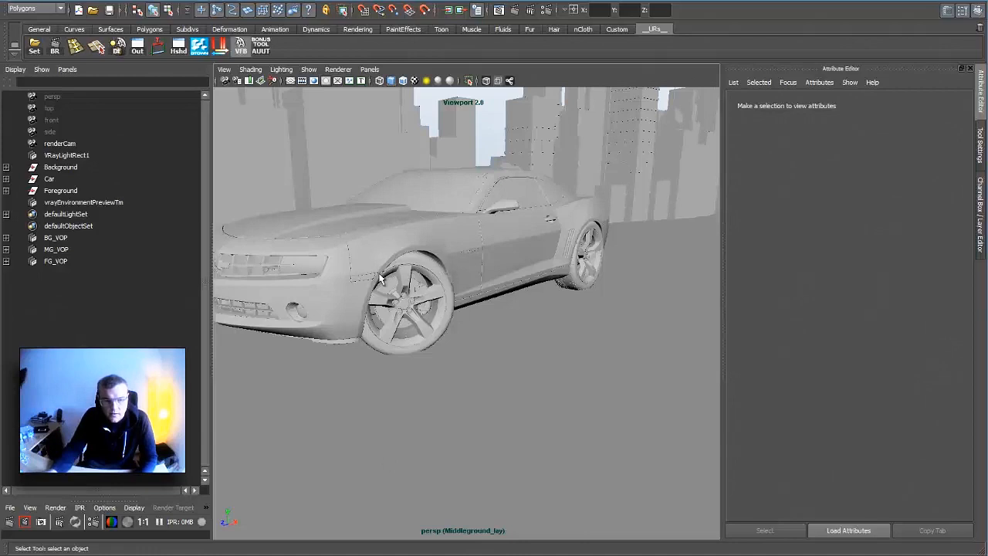
- Create a layer override for FG_VOP's Matte Surface option in Middleground_lay and enable it
click(57, 262)
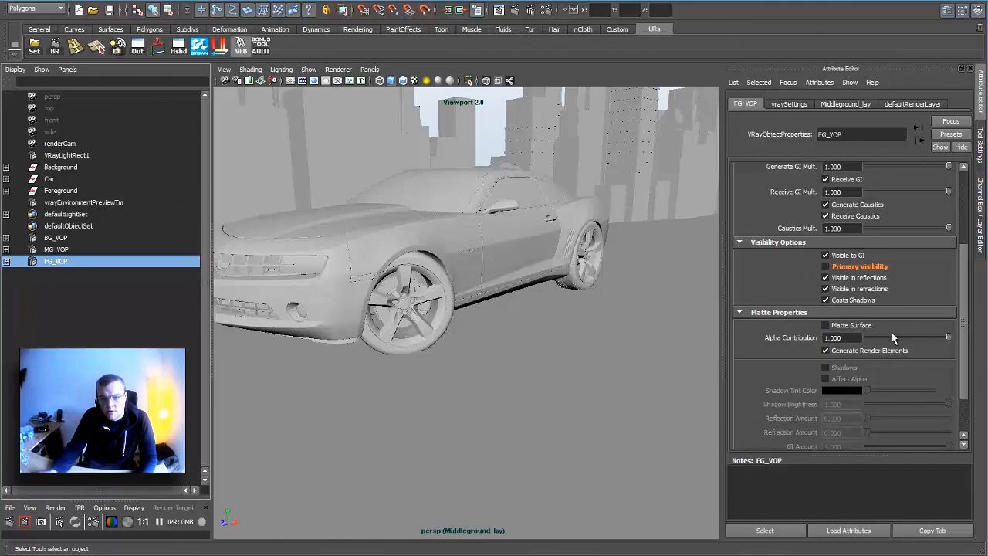
right_click(853, 327)
click(893, 343)
click(859, 326)
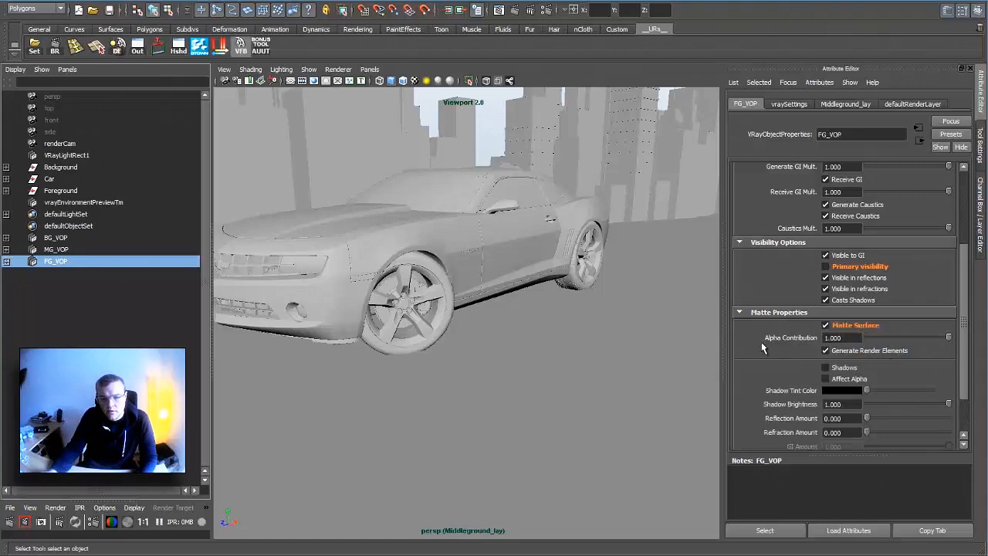
- Override FG_VOP's Alpha Contribution in Middleground_lay with a value of -1 and turn its primary visibility back on
right_click(796, 342)
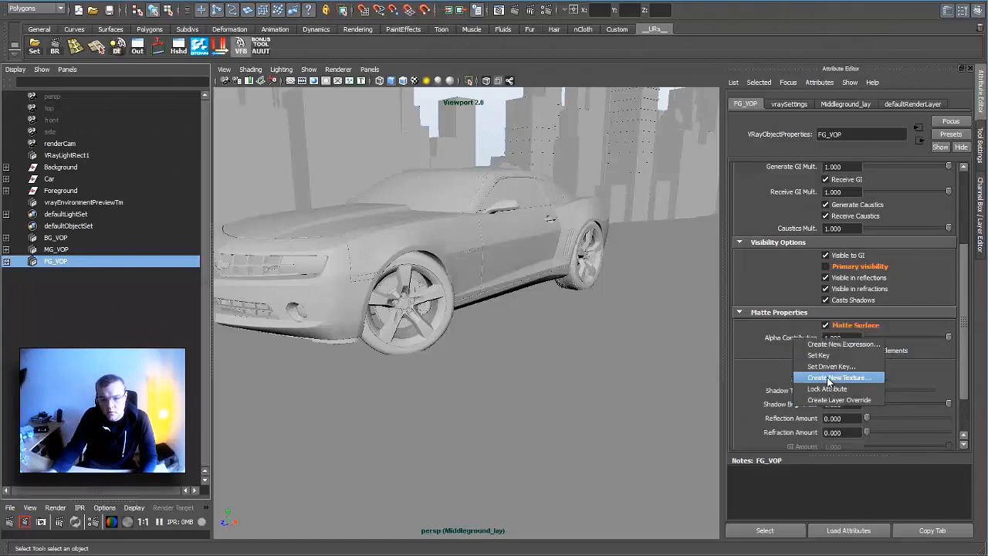
click(848, 401)
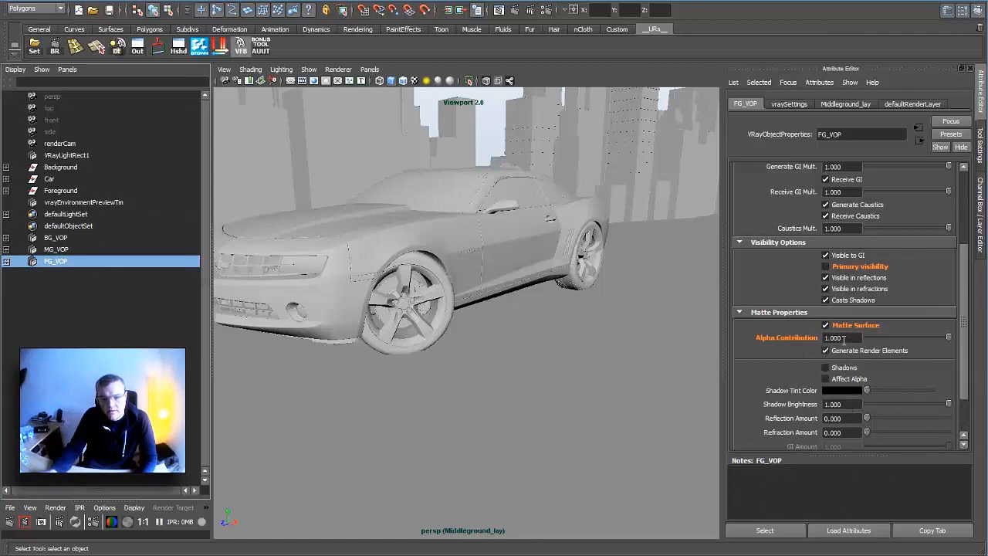
drag(950, 338, 866, 342)
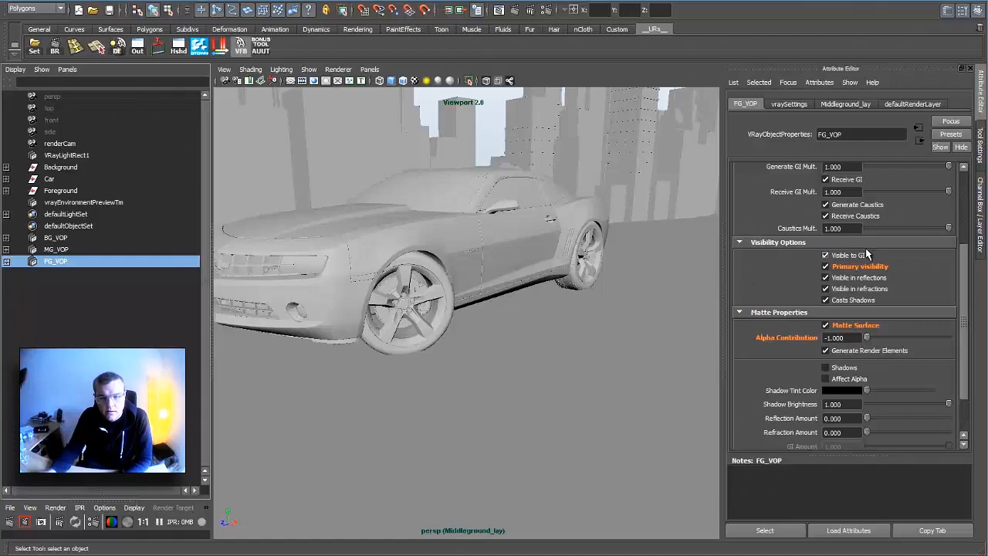
- Switch to Foreground_lay and check the visibility and matte settings of MG_VOP
click(981, 216)
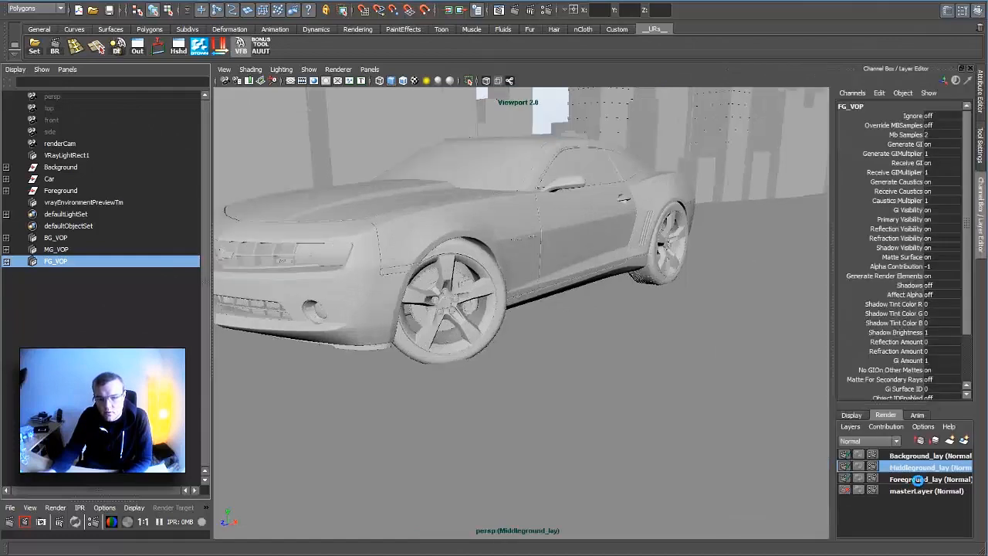
click(918, 479)
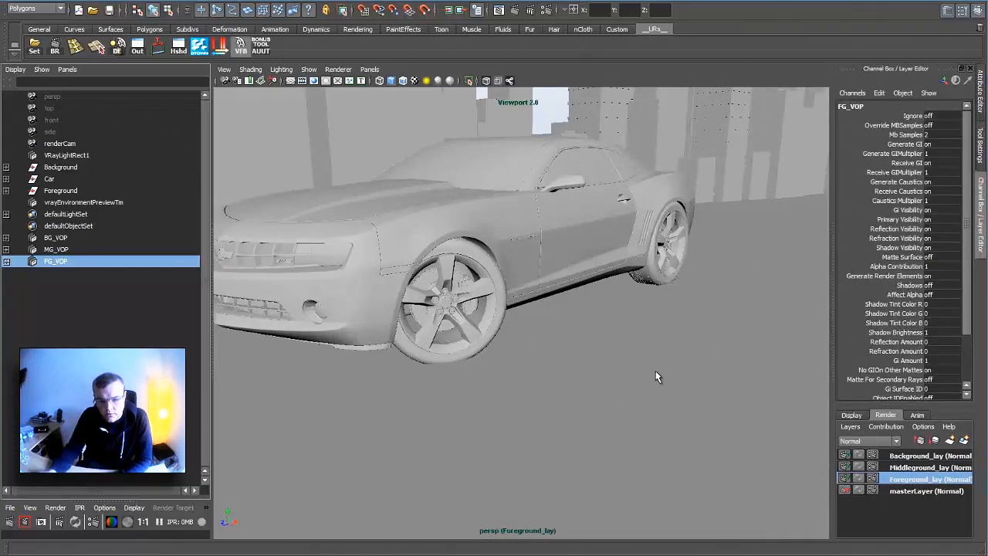
click(58, 249)
click(979, 101)
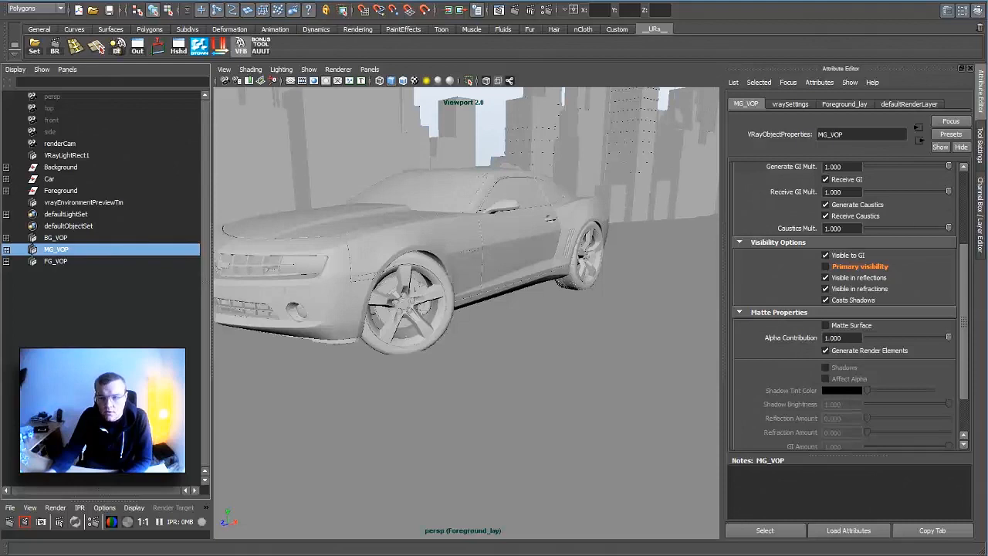
click(980, 212)
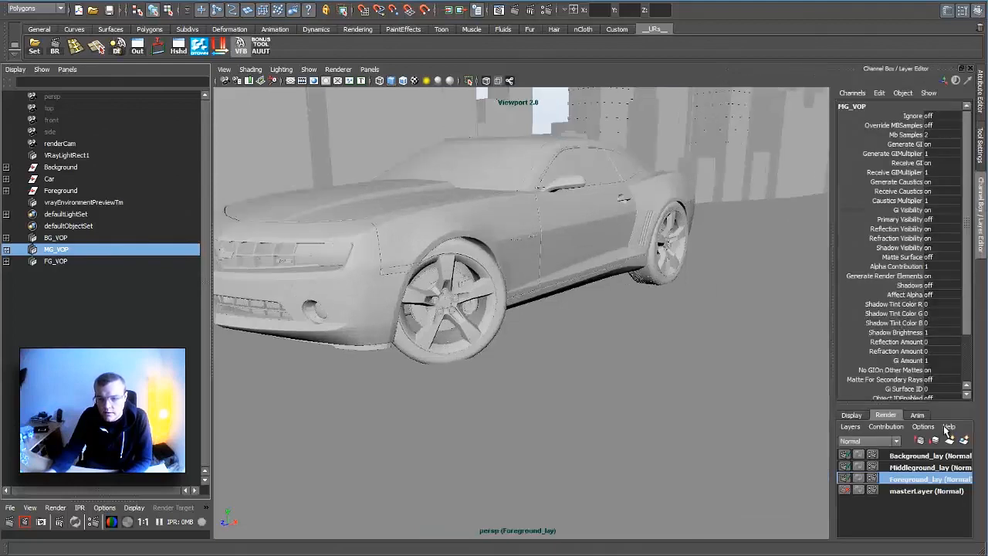
- Make Background_lay active, then override MG_VOP's primary visibility there and turn it off
click(918, 457)
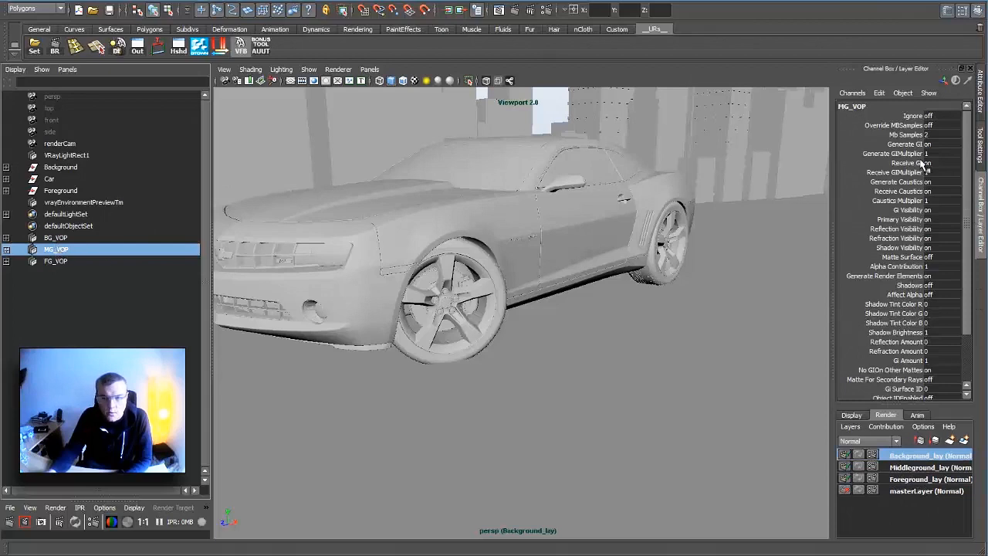
click(981, 104)
right_click(862, 267)
click(879, 283)
click(867, 268)
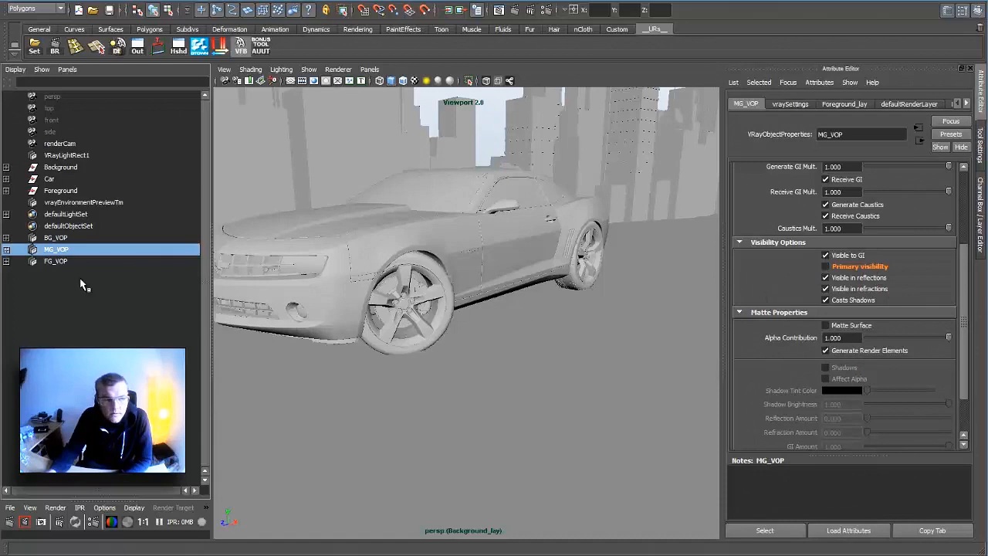
- Override FG_VOP's primary visibility in Background_lay, turn it off, and return to the render layer list
click(64, 261)
right_click(858, 270)
click(880, 283)
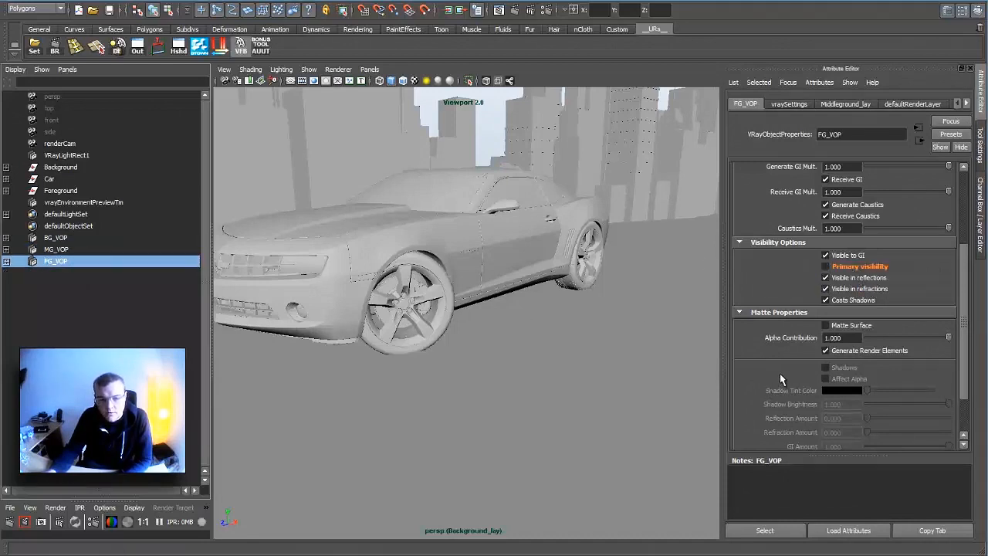
click(978, 208)
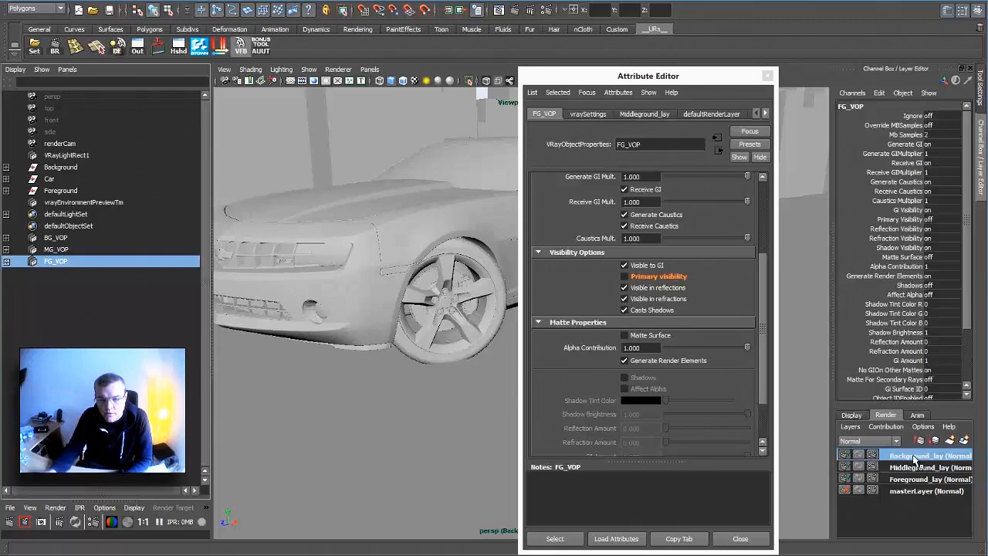
- Review the visibility and matte overrides of BG_VOP, MG_VOP and FG_VOP across Background_lay, Middleground_lay and Foreground_lay
click(56, 251)
click(60, 263)
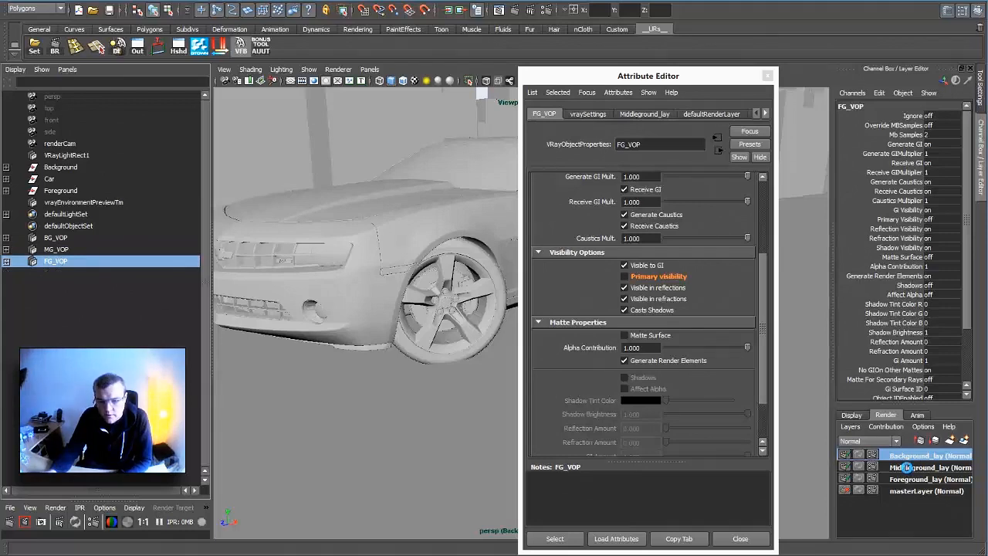
click(907, 467)
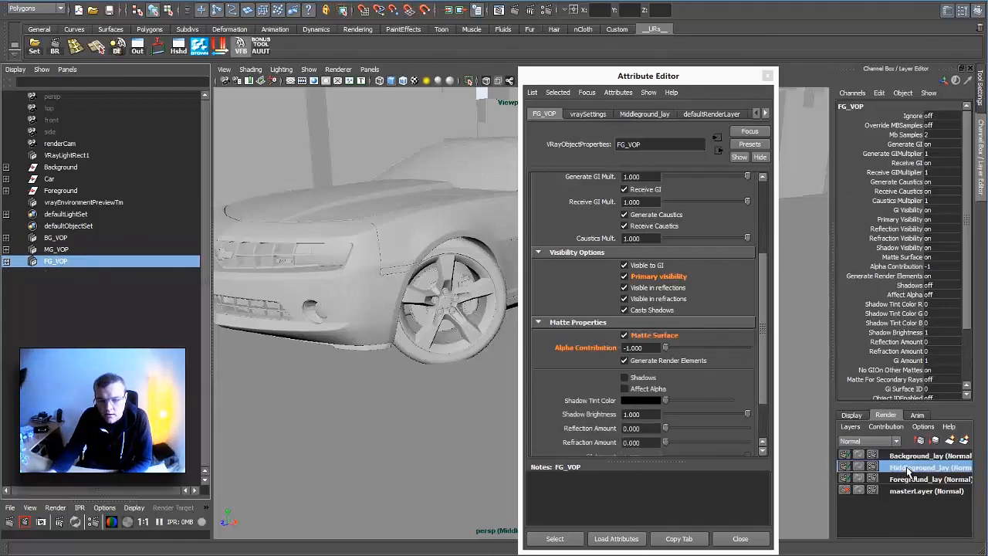
click(54, 238)
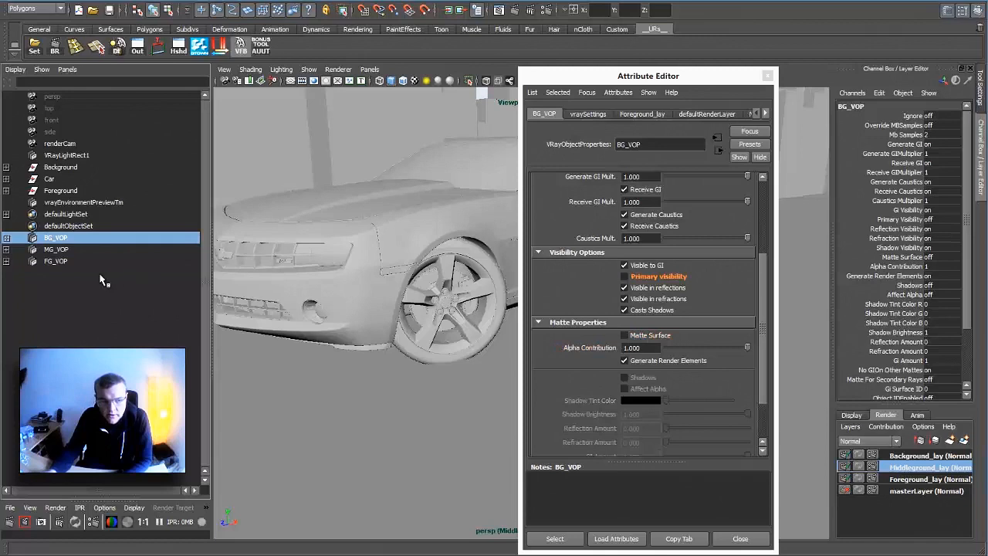
click(56, 262)
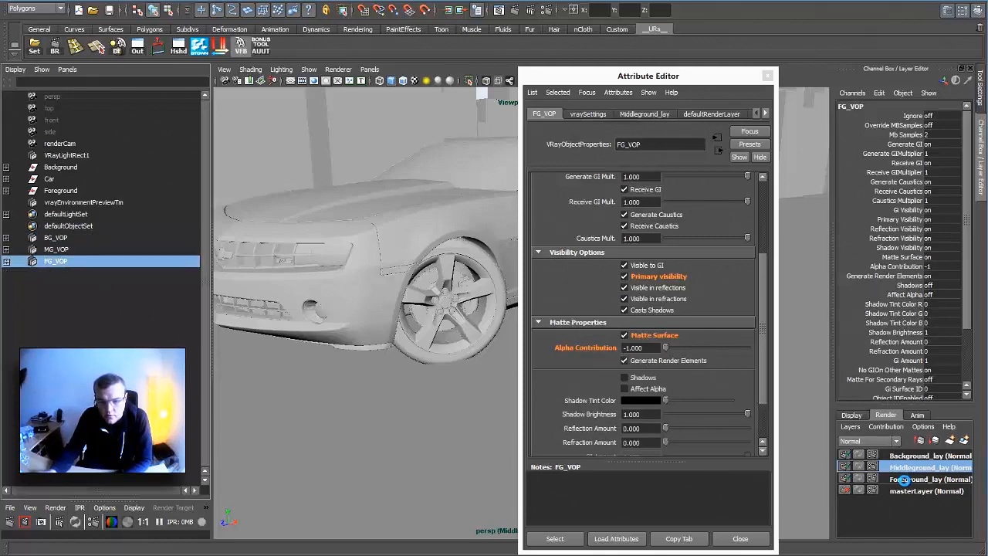
click(904, 479)
click(67, 240)
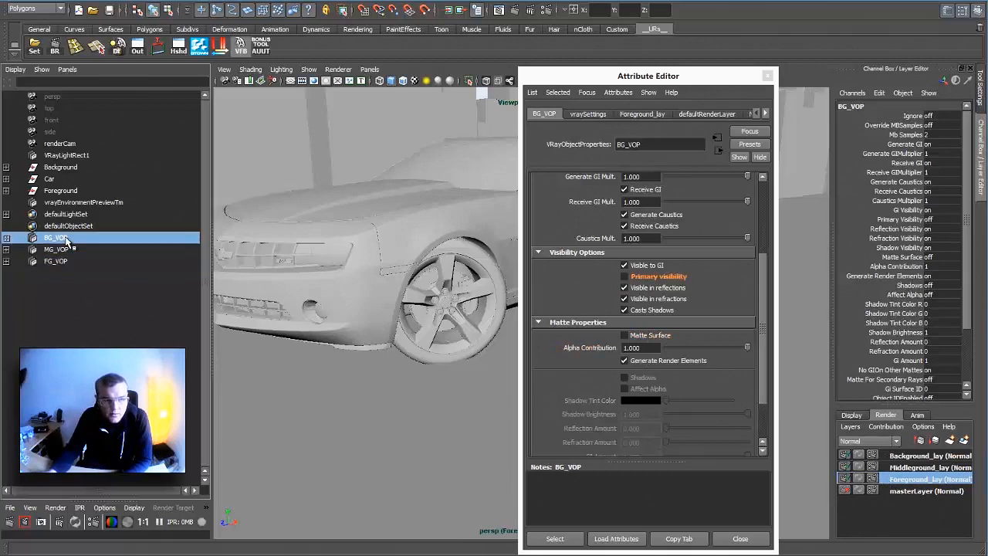
click(61, 250)
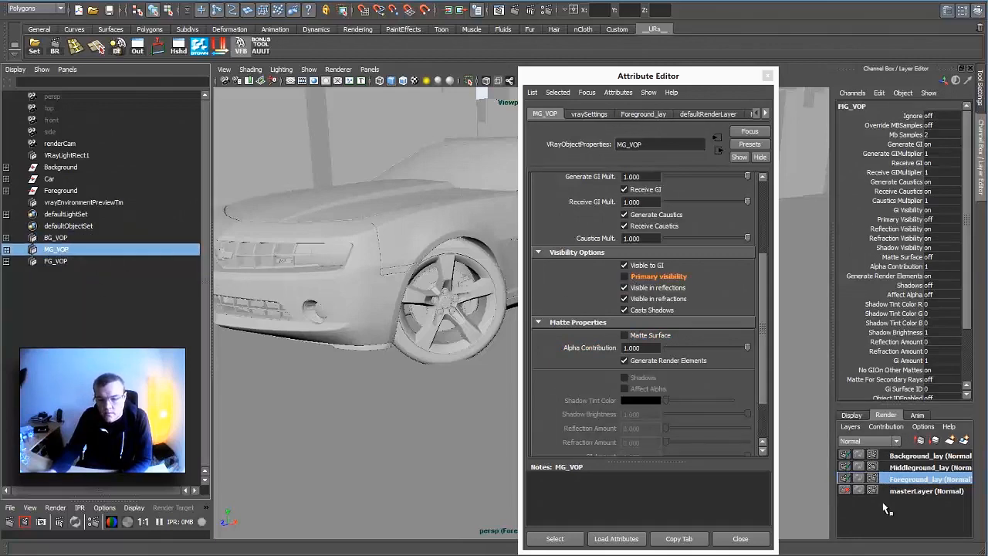
- Dock the Attribute Editor, bring back the channel box with the render layer list, and frame the whole car and city scene
drag(543, 80, 980, 232)
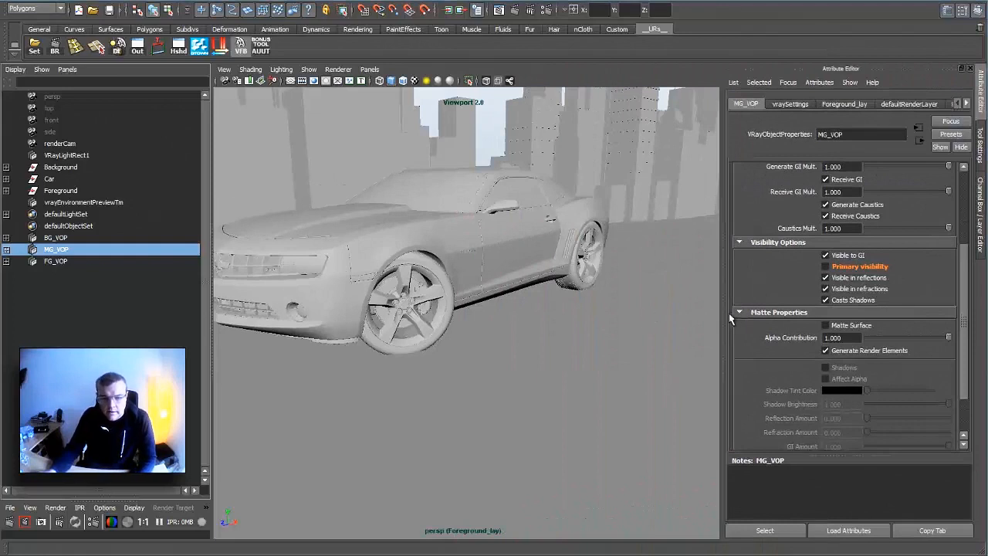
click(984, 241)
alt+right_drag(742, 357, 422, 307)
alt+drag(422, 307, 457, 310)
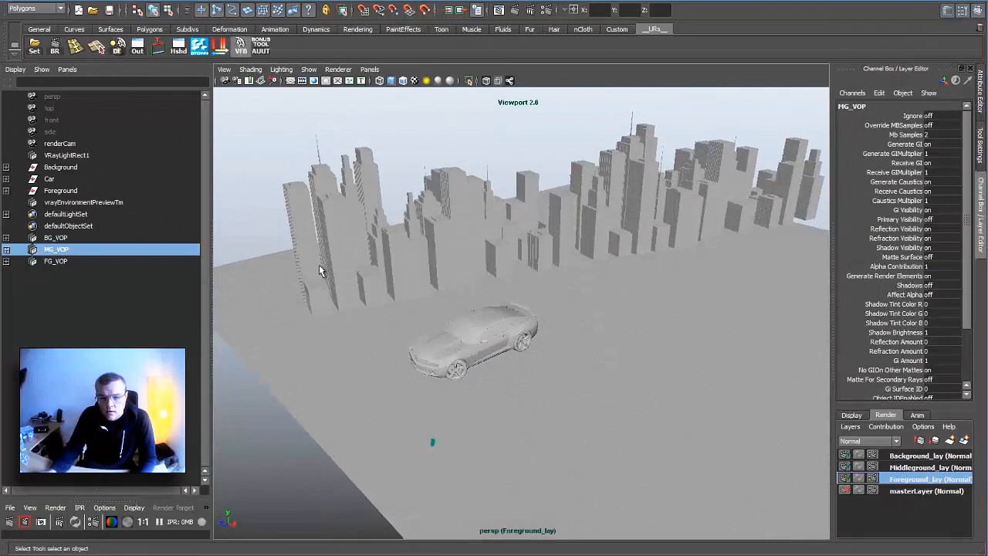
alt+right_drag(444, 227, 510, 240)
alt+drag(510, 239, 580, 253)
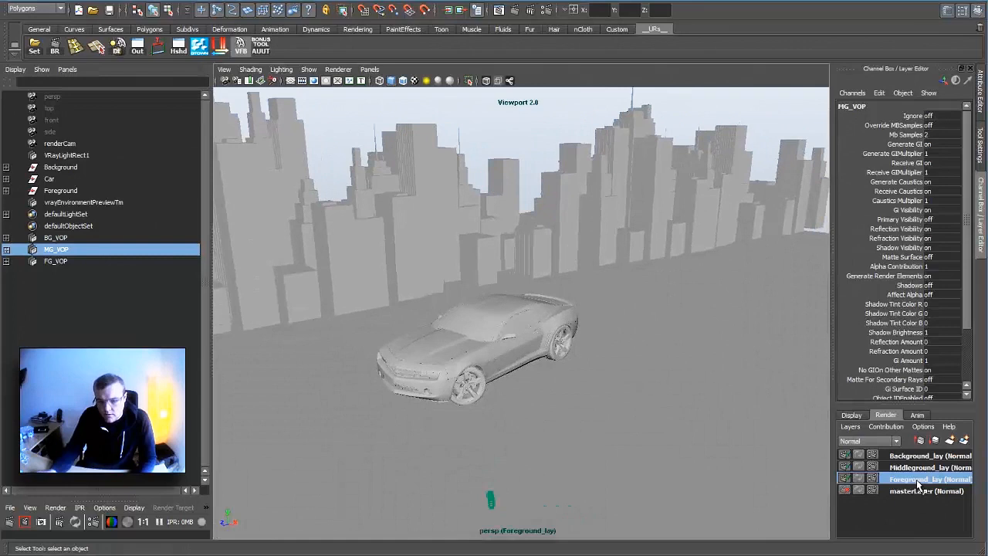
- Render Foreground_lay through renderCam and check the render's alpha channel
right_click(10, 525)
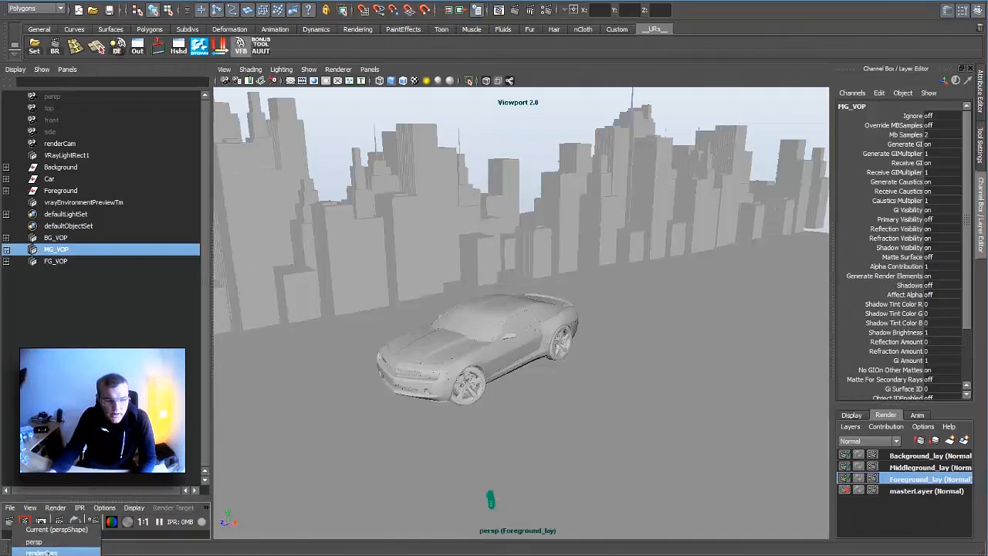
click(48, 553)
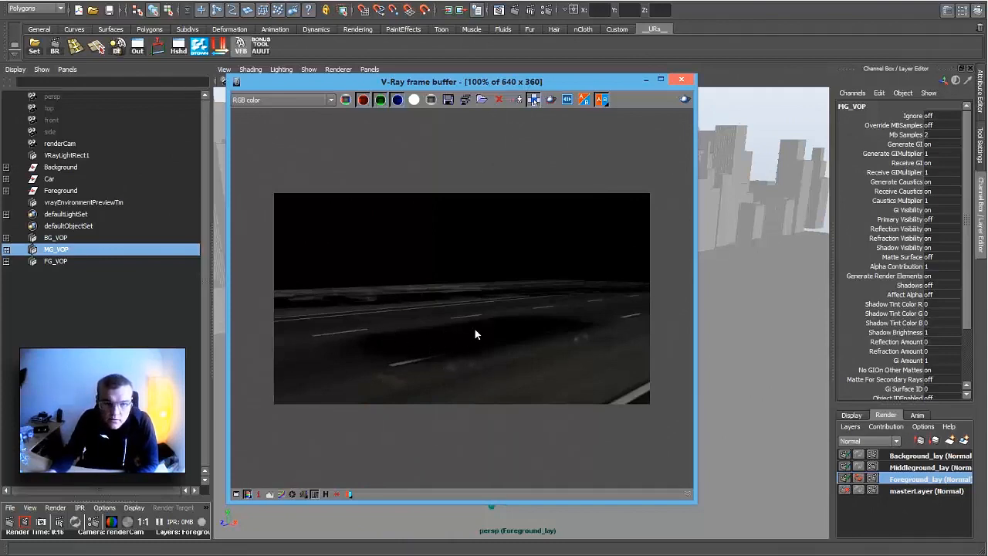
click(414, 100)
click(413, 101)
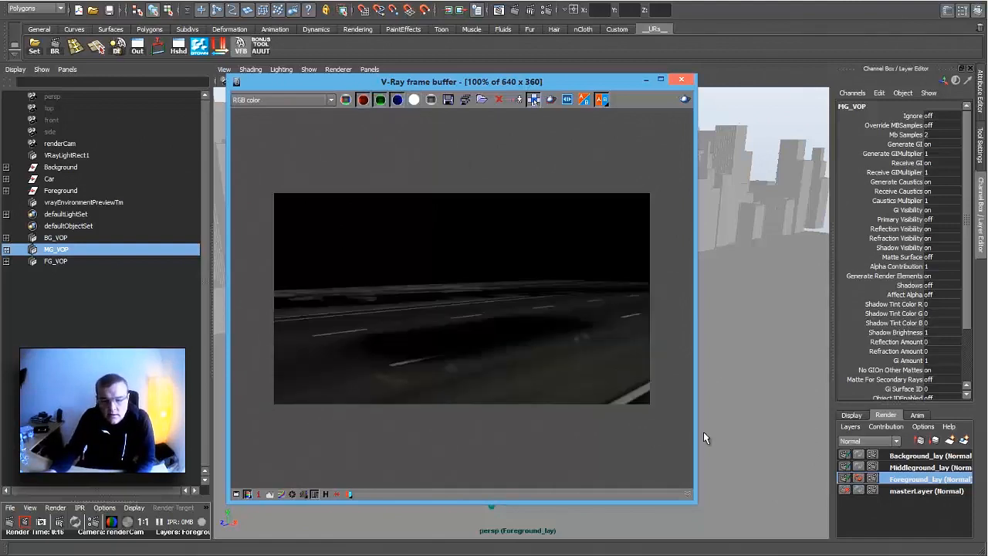
- Render Middleground_lay, inspect its alpha channel during the render, and return to the RGB color view
click(910, 467)
click(684, 99)
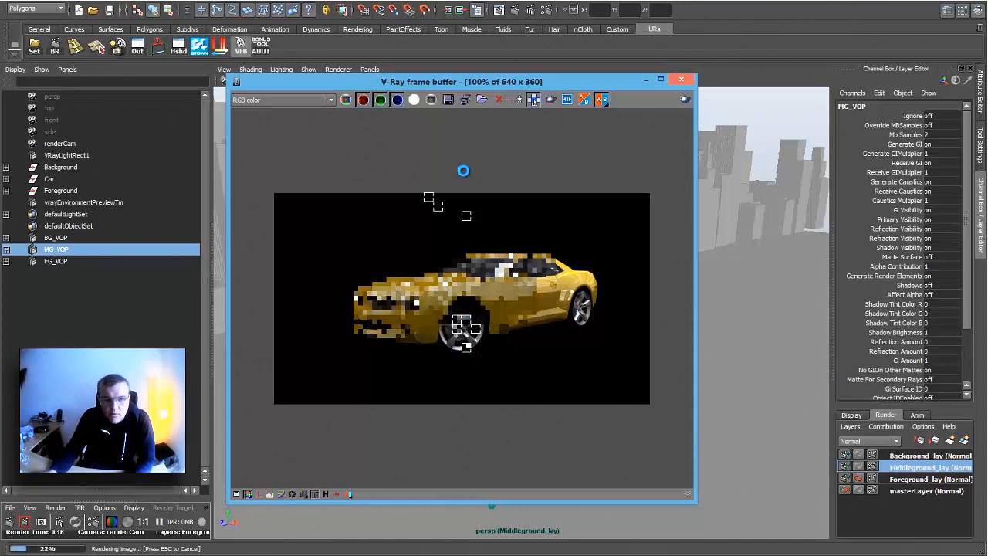
click(415, 100)
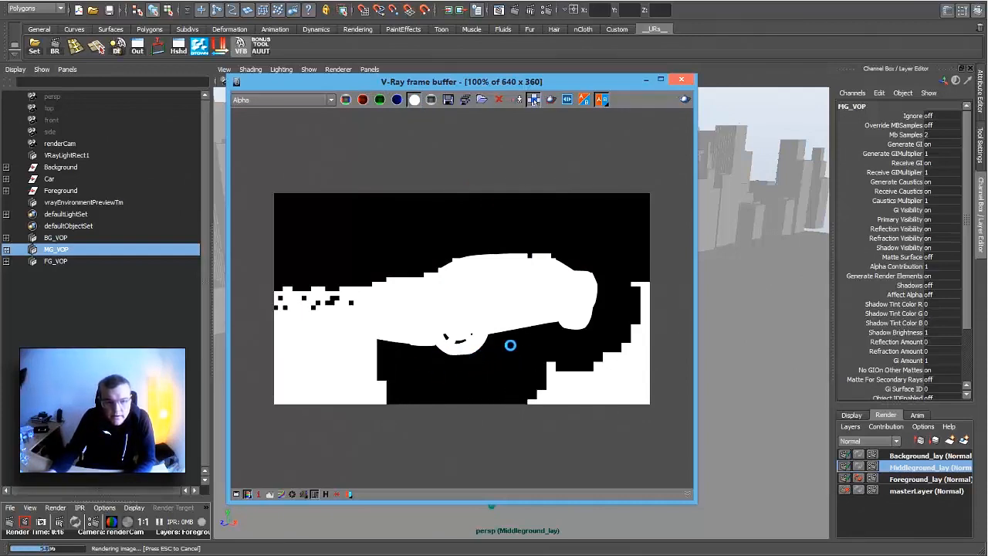
click(346, 100)
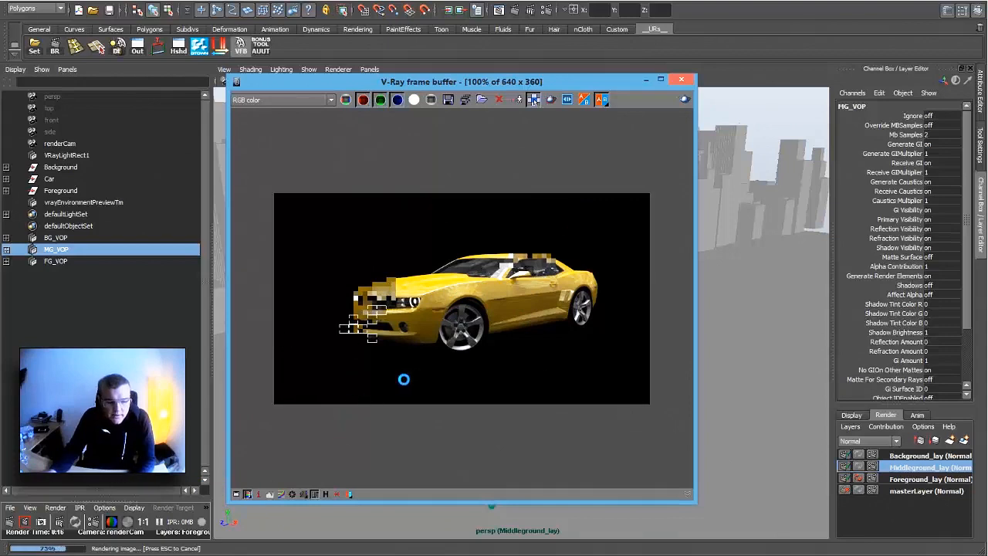
- Render Background_lay, check its alpha channel, and close the V-Ray frame buffer
click(907, 457)
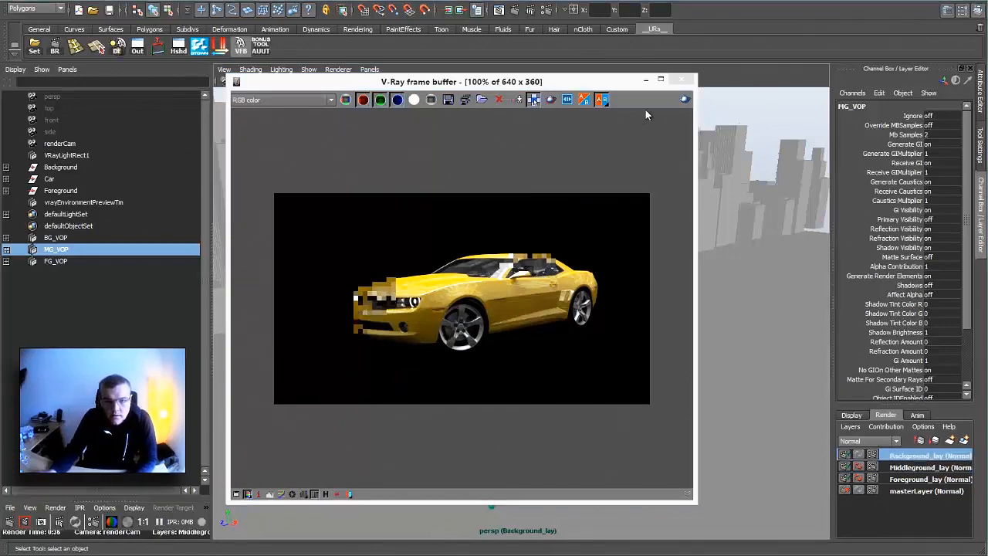
click(684, 99)
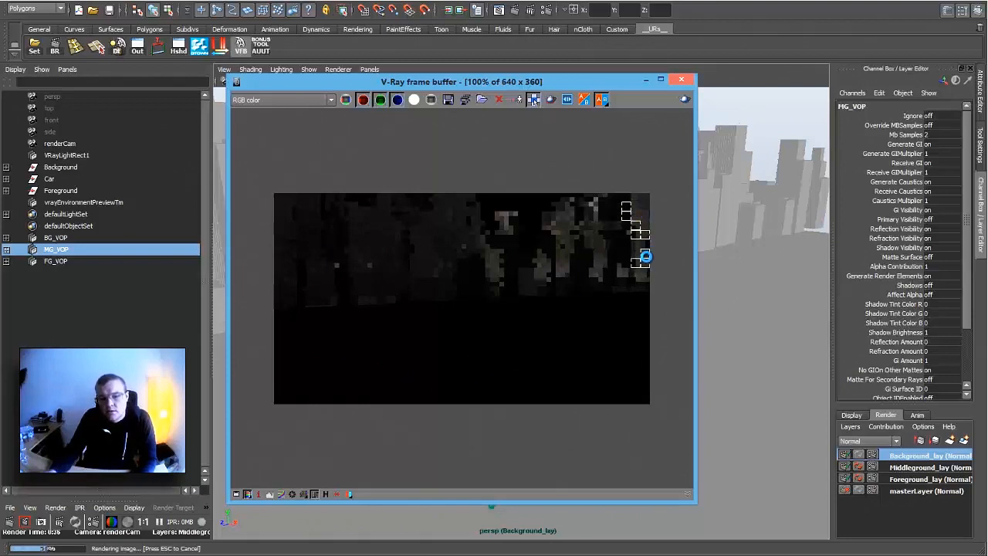
click(413, 101)
click(413, 100)
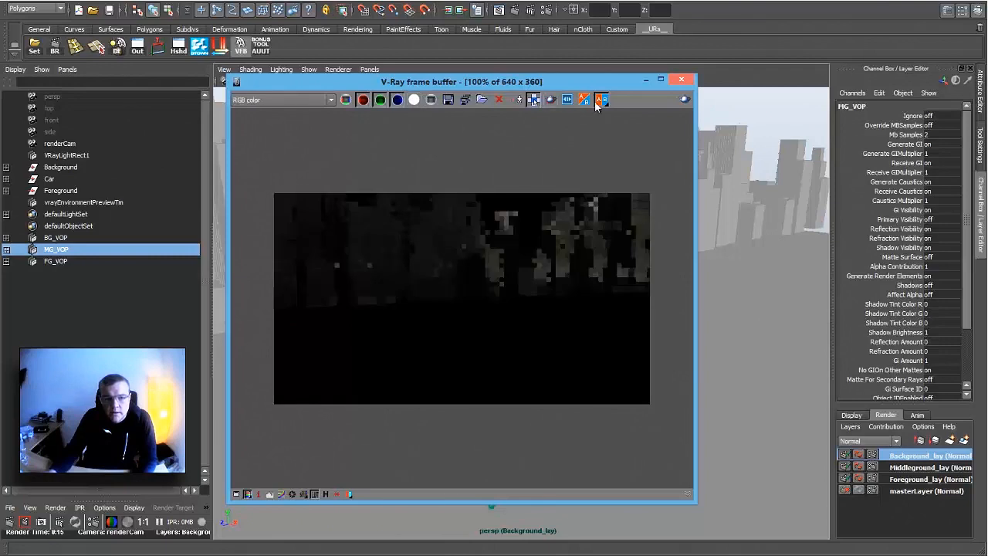
click(681, 80)
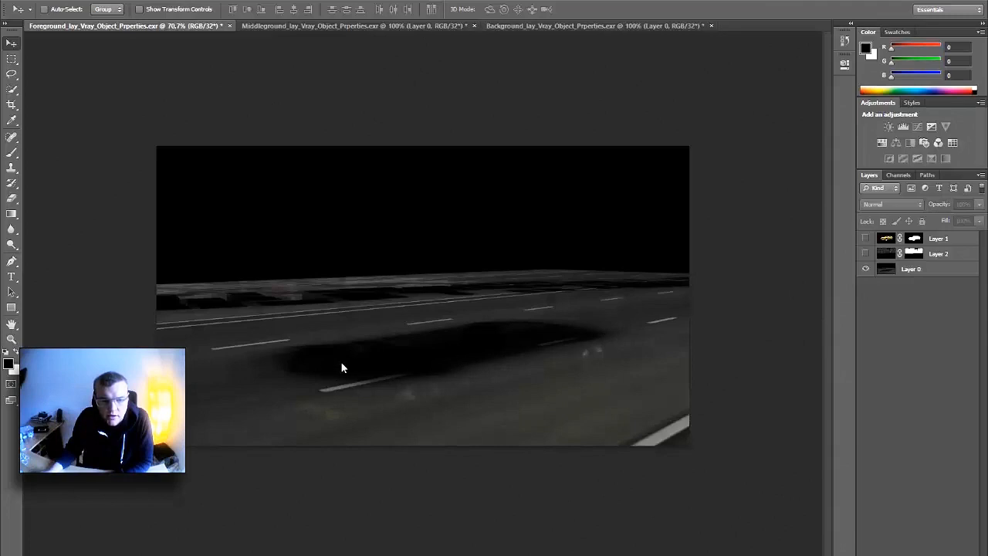
- In the Photoshop composite, show Layer 2 with the city and Layer 1 with the car over the foreground render
click(865, 253)
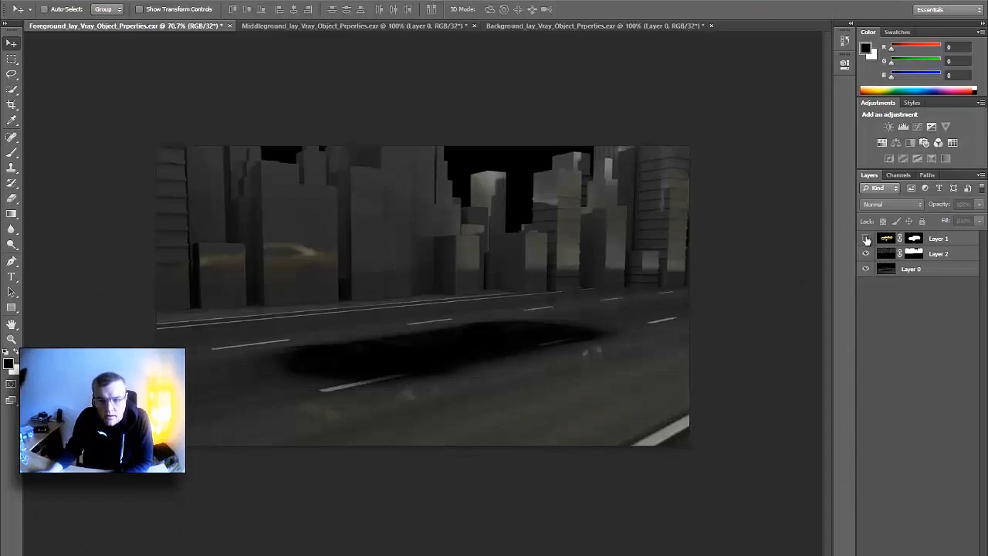
click(866, 238)
drag(865, 253, 866, 268)
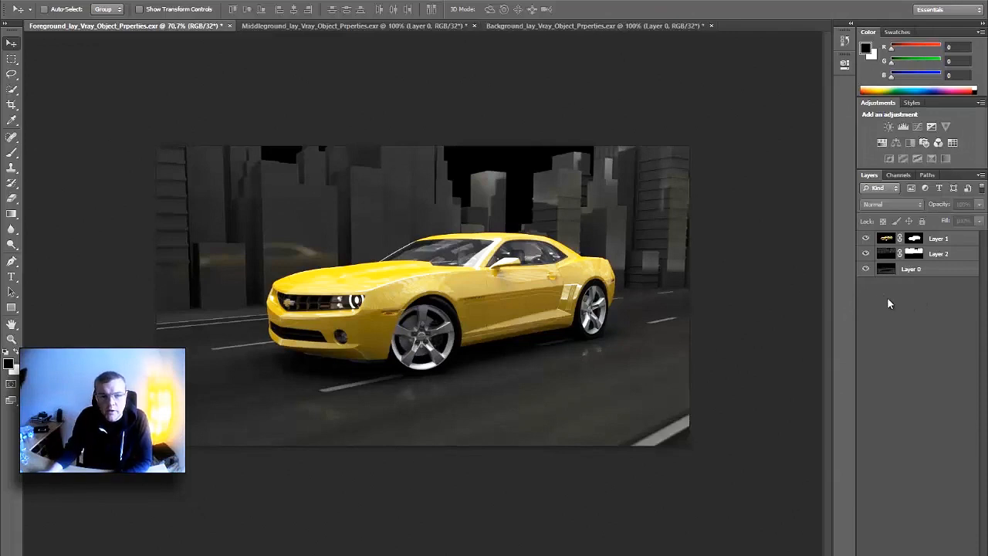
click(918, 269)
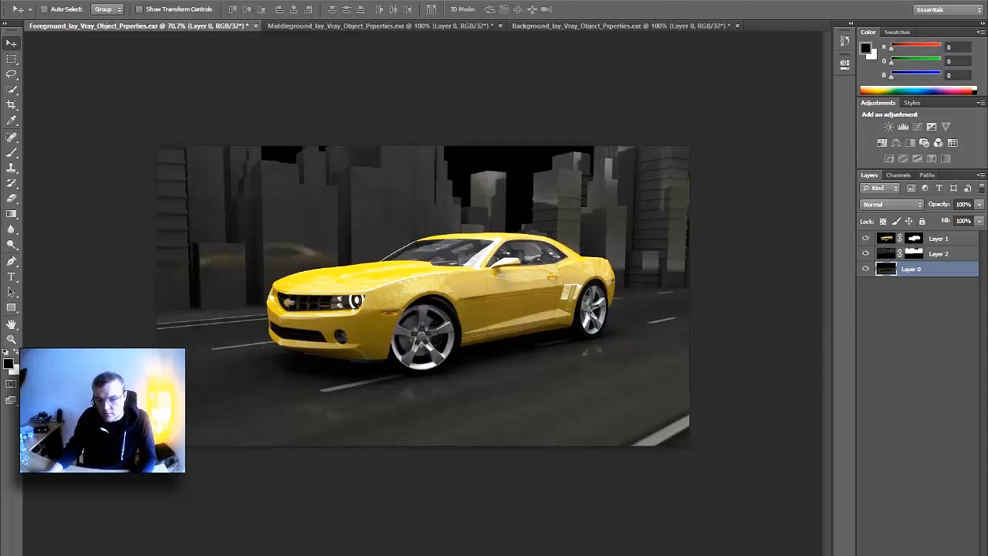
click(925, 554)
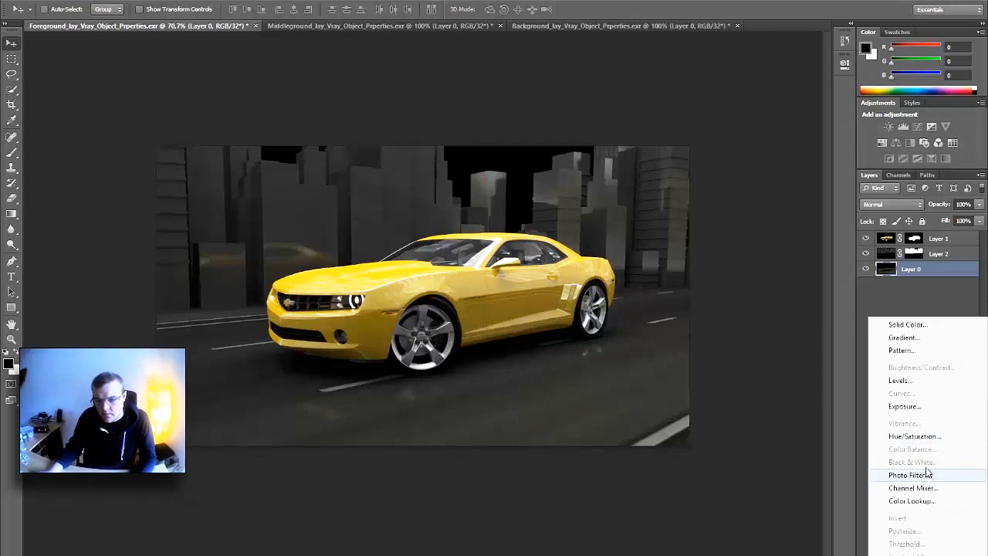
click(914, 298)
click(76, 0)
mouse_move(151, 4)
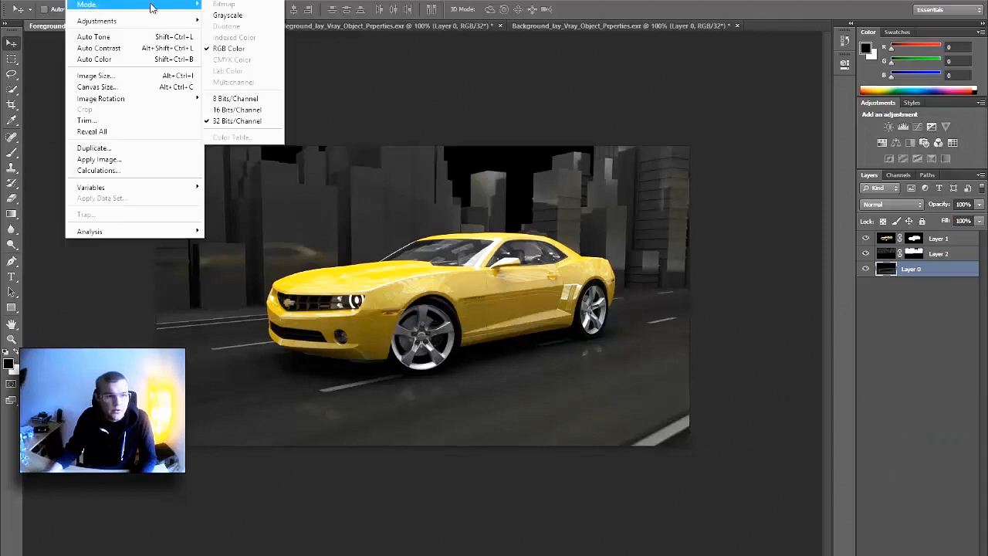
click(240, 113)
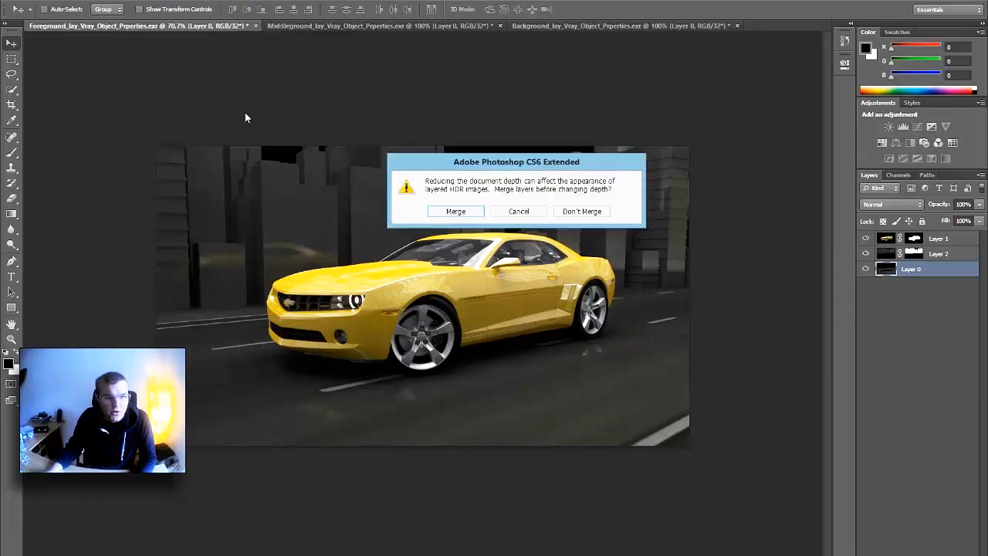
click(532, 214)
- Convert the composite document to 16 Bits/Channel without merging its layers
click(76, 1)
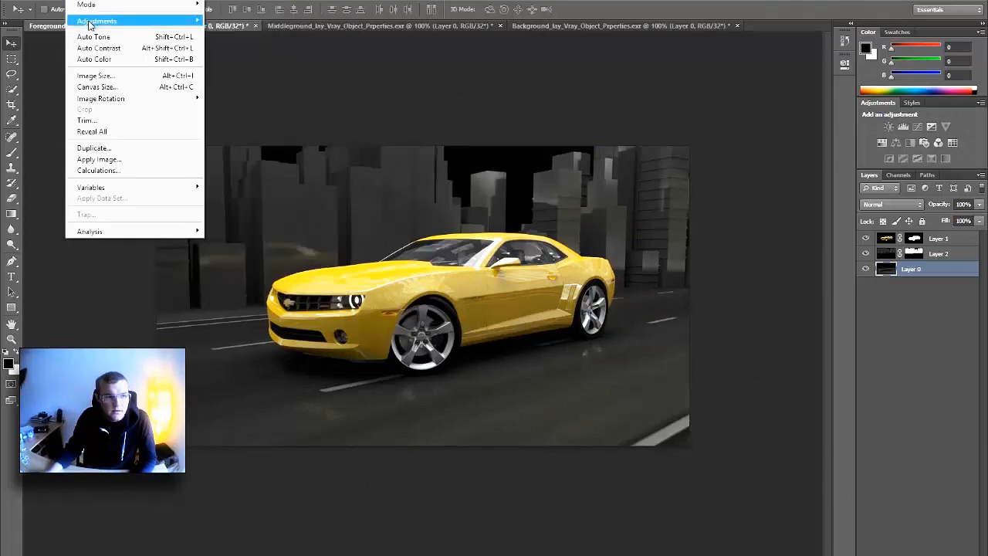
mouse_move(86, 5)
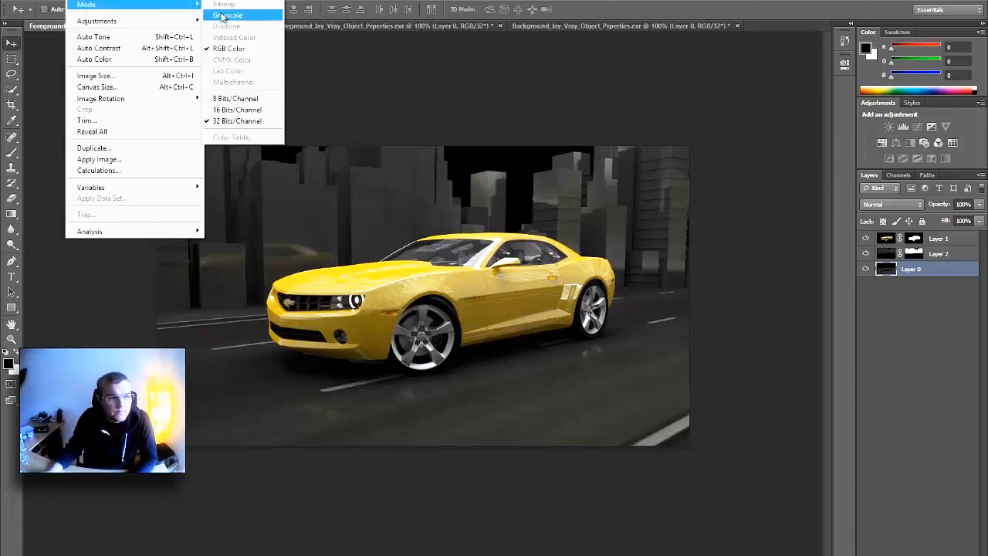
click(237, 109)
click(588, 214)
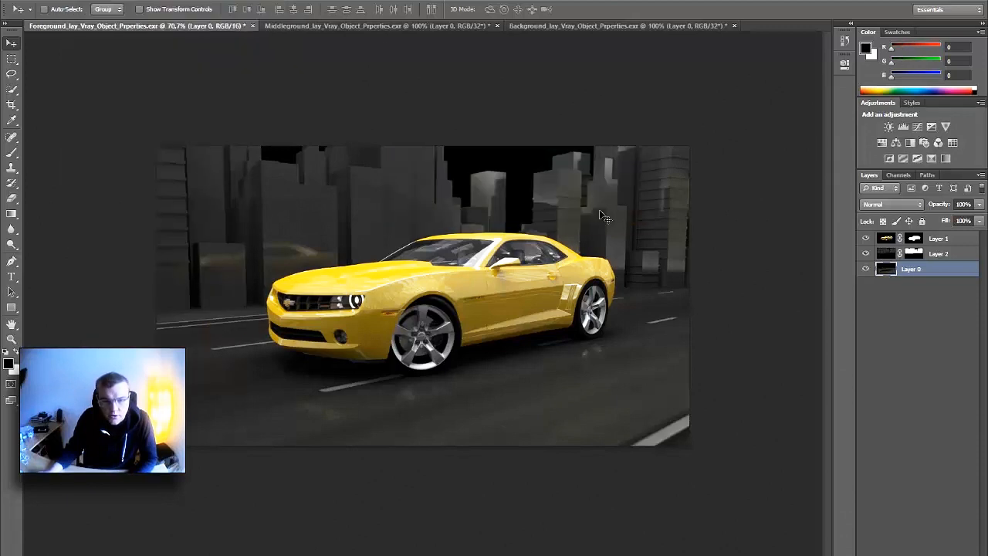
- Add a Curves adjustment above Layer 0 and shape it into an S-curve with darker shadows and brighter highlights
click(909, 298)
click(917, 272)
click(925, 554)
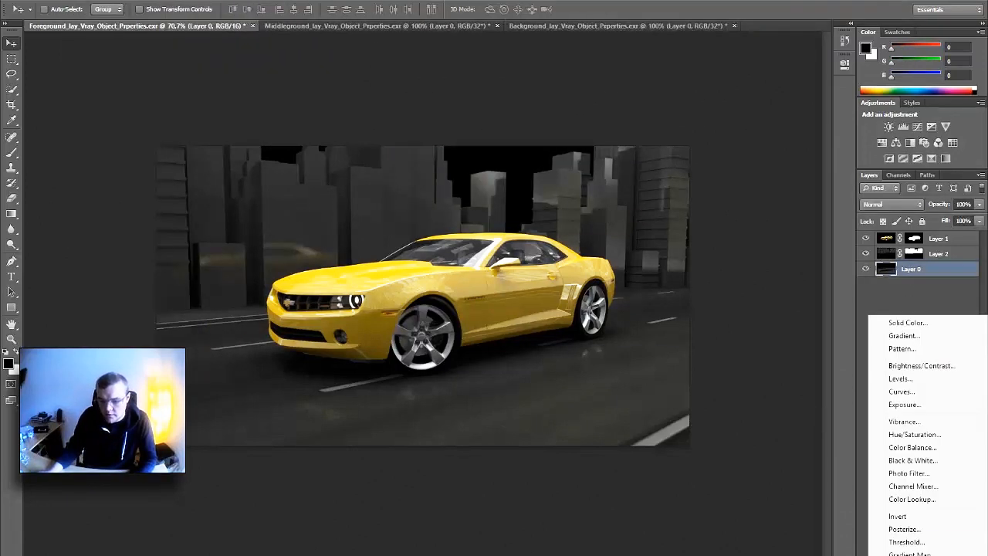
click(900, 391)
mouse_move(742, 191)
mouse_down()
mouse_move(750, 205)
mouse_move(795, 146)
mouse_move(772, 182)
mouse_move(792, 151)
mouse_move(729, 168)
mouse_move(739, 194)
mouse_up()
drag(782, 146, 779, 137)
mouse_move(738, 194)
mouse_down()
mouse_move(748, 201)
mouse_move(740, 197)
mouse_up()
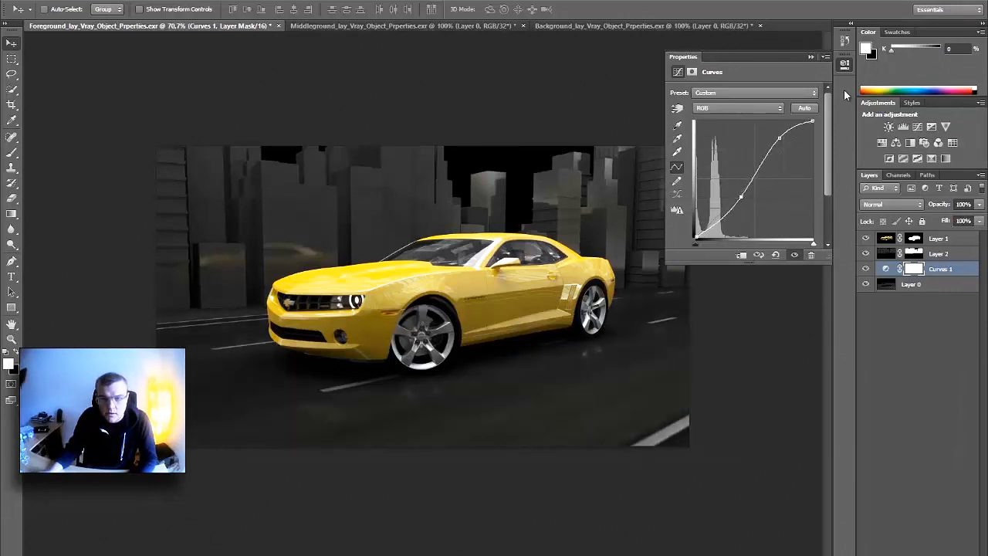
click(844, 66)
- Clip the Curves 1 adjustment to Layer 0 so that it affects only the foreground
click(866, 254)
click(866, 254)
click(885, 255)
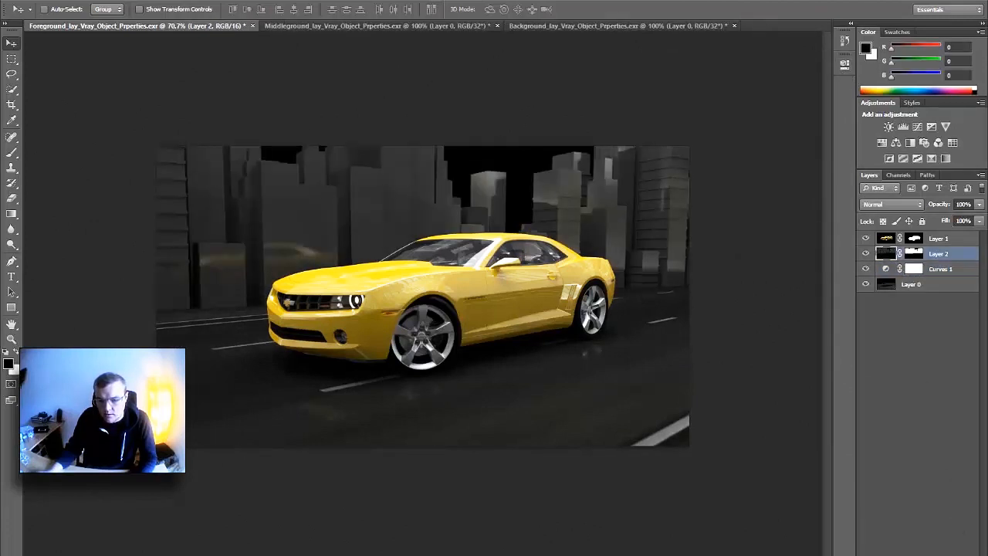
click(891, 267)
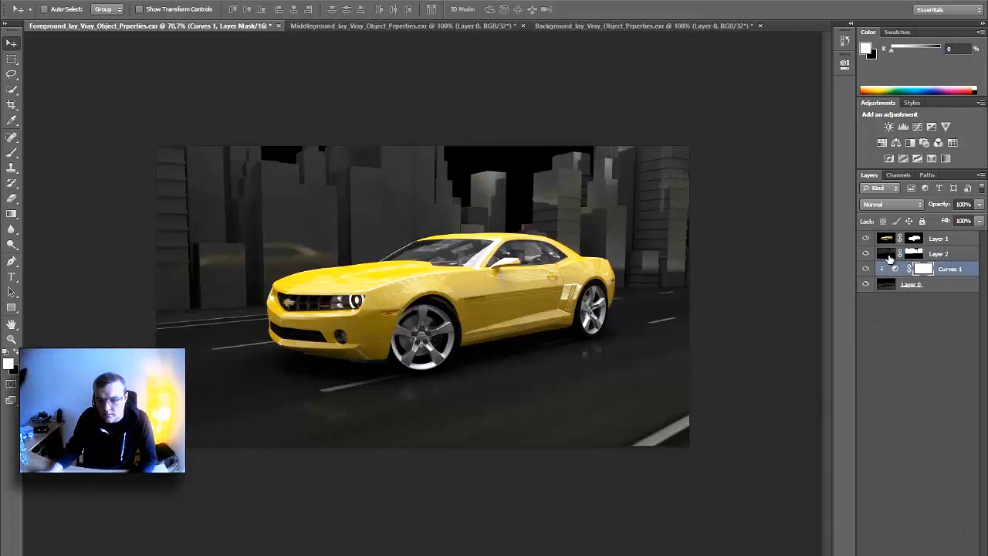
- Add a Curves adjustment clipped to Layer 2, raise its curve, and tint the city reddish through the Red channel
click(890, 255)
click(923, 554)
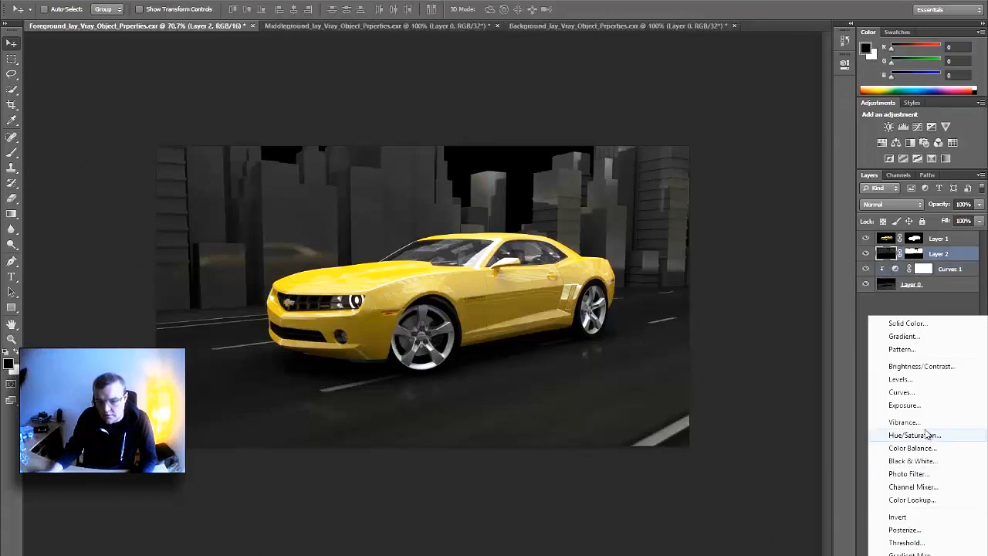
click(900, 393)
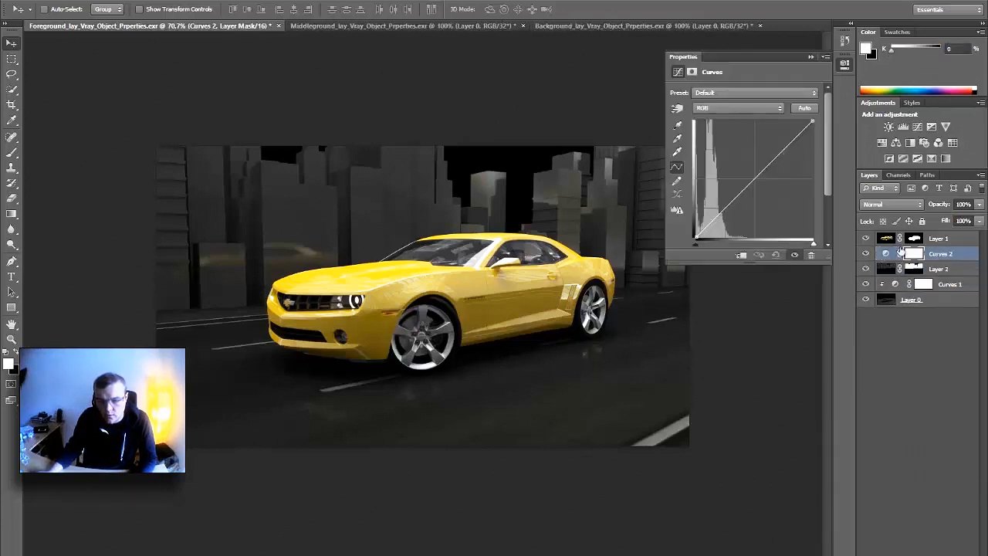
alt+click(880, 260)
drag(761, 173, 778, 143)
click(743, 108)
click(722, 119)
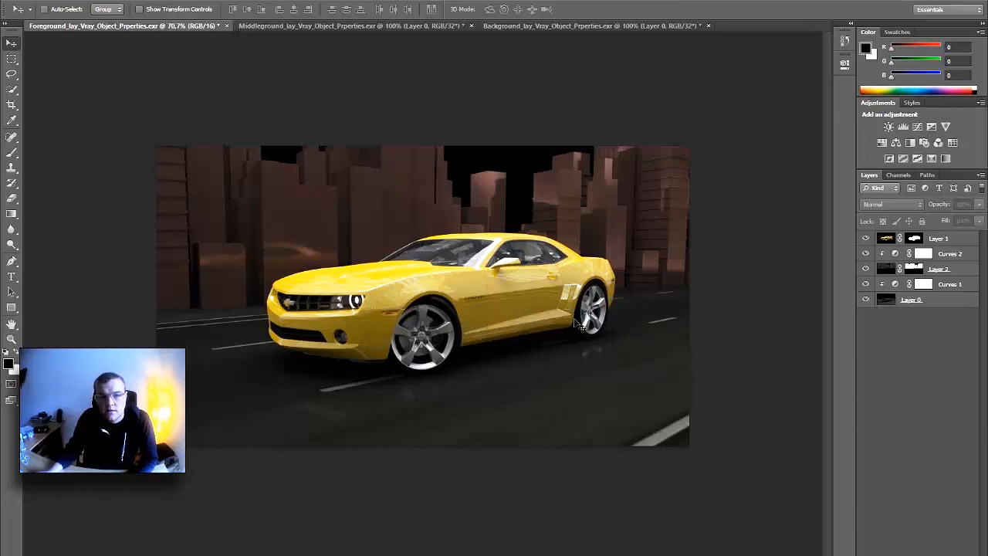
- Isolate Layer 1 with the car, then restore the visibility of the city and foreground layers with their Curves adjustments
alt+click(866, 238)
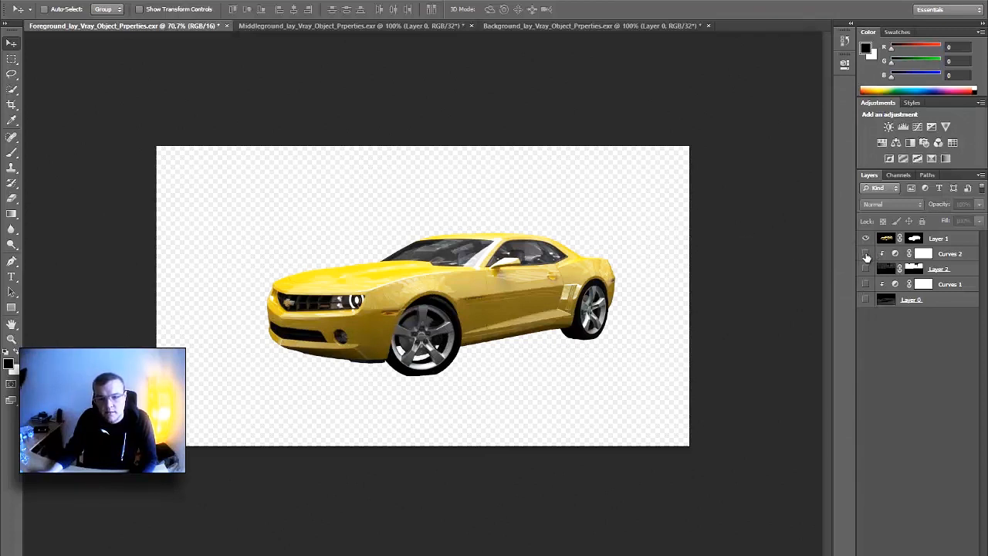
drag(866, 256, 867, 300)
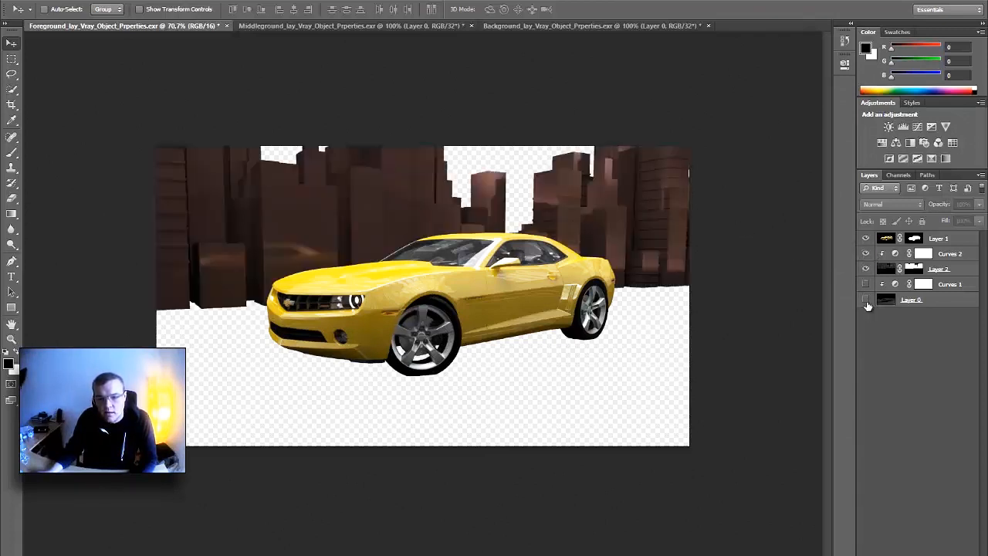
click(865, 285)
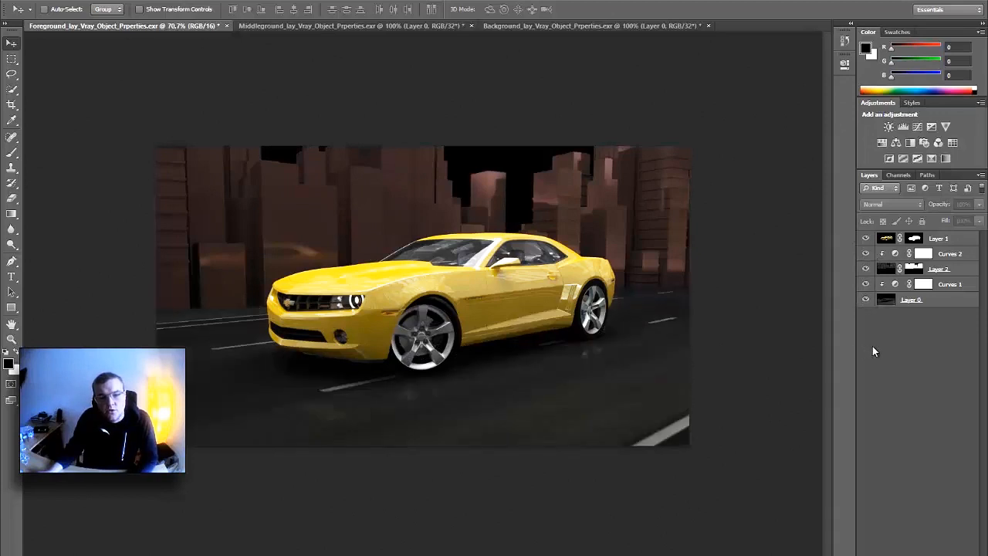